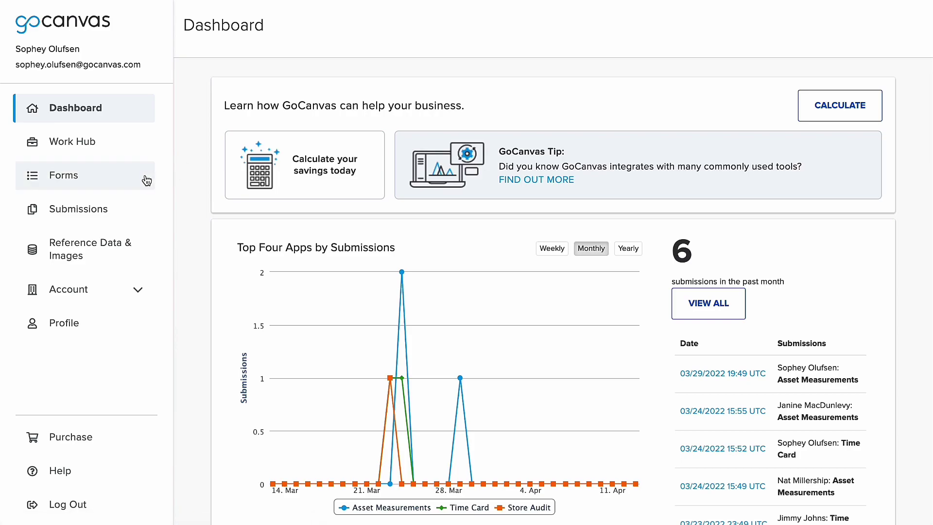
# - Go to the Forms page and start creating a new Mobile Form
pyautogui.click(136, 180)
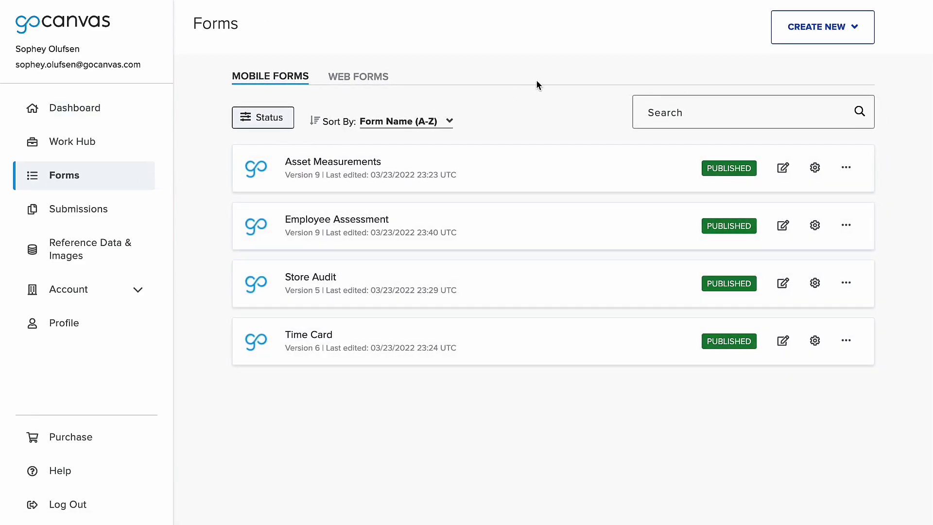
pyautogui.click(801, 43)
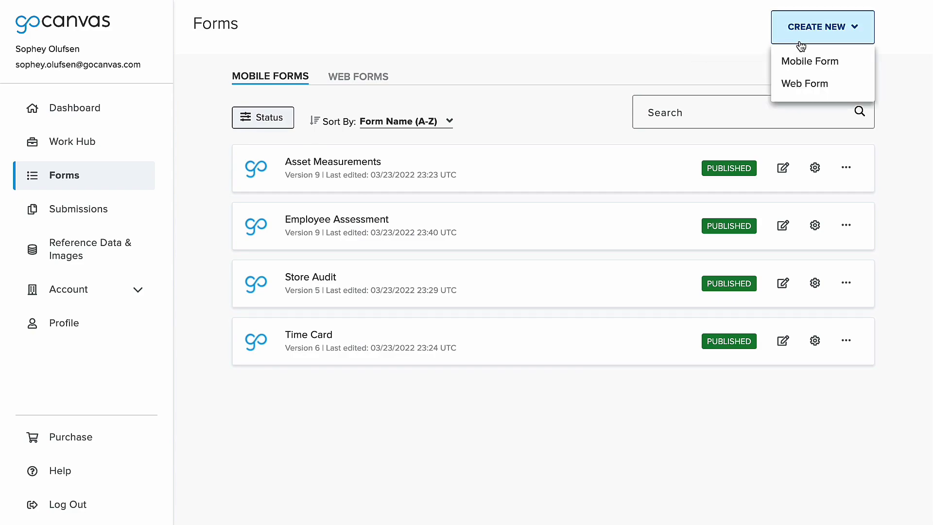
pyautogui.click(861, 64)
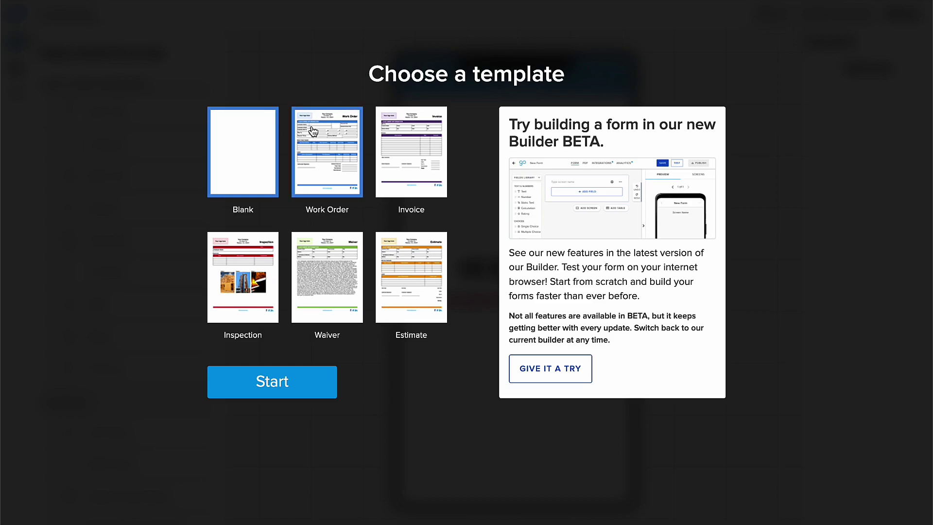
# - Preview the Work Order, Invoice, Estimate, Waiver and Inspection templates, then start from Blank in Builder BETA
pyautogui.click(322, 158)
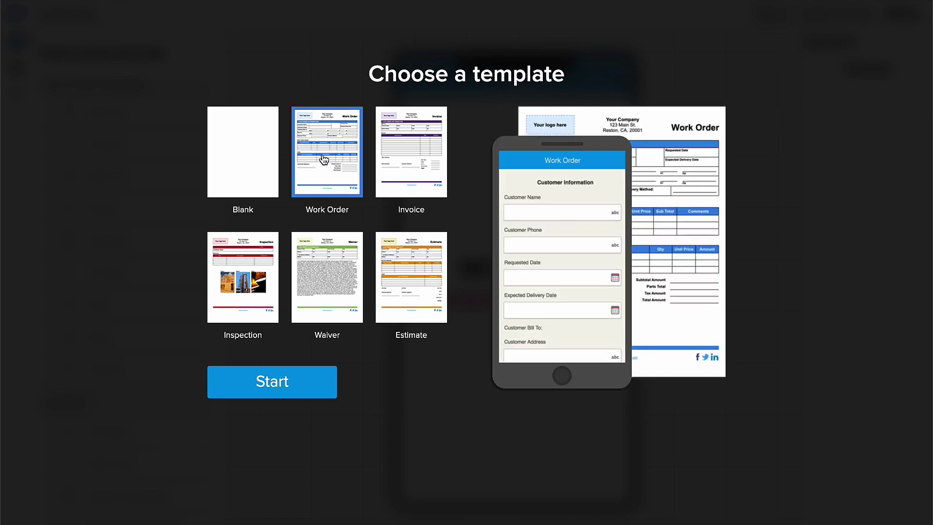
pyautogui.click(406, 161)
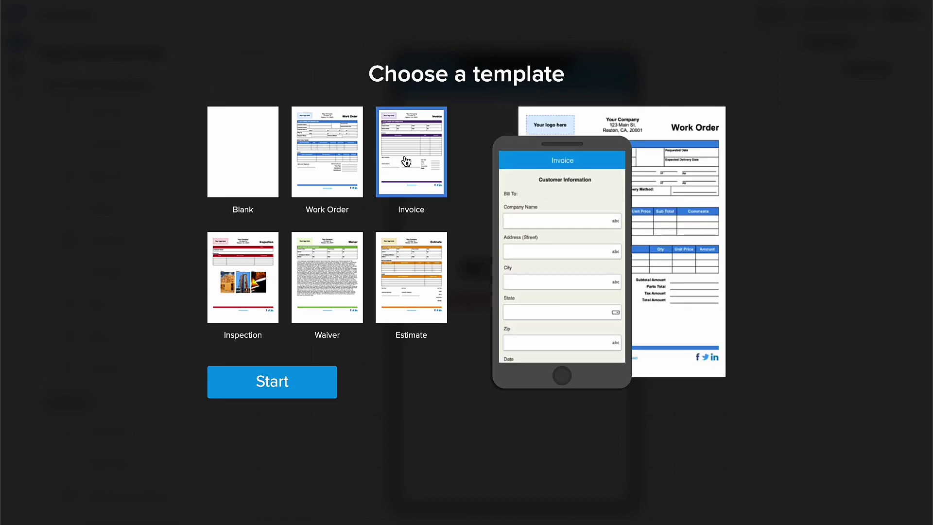
pyautogui.click(398, 268)
pyautogui.click(346, 295)
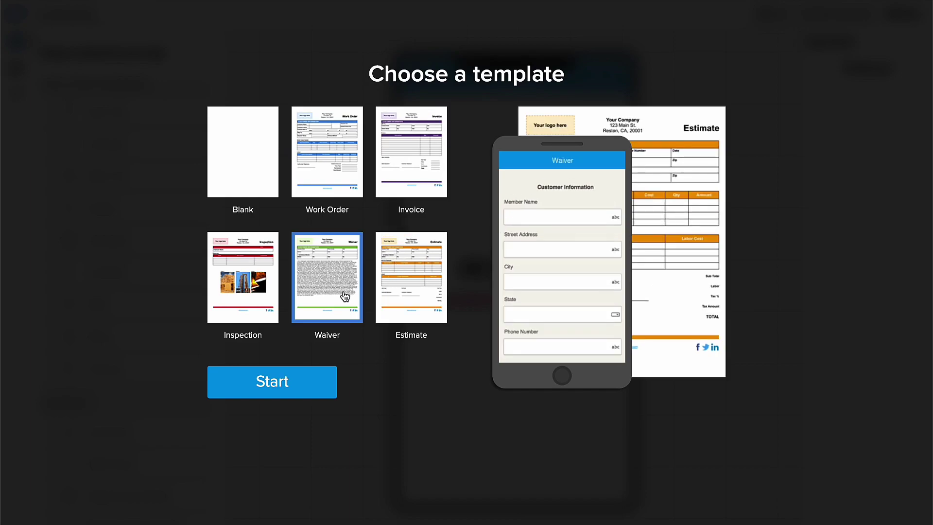
pyautogui.click(272, 303)
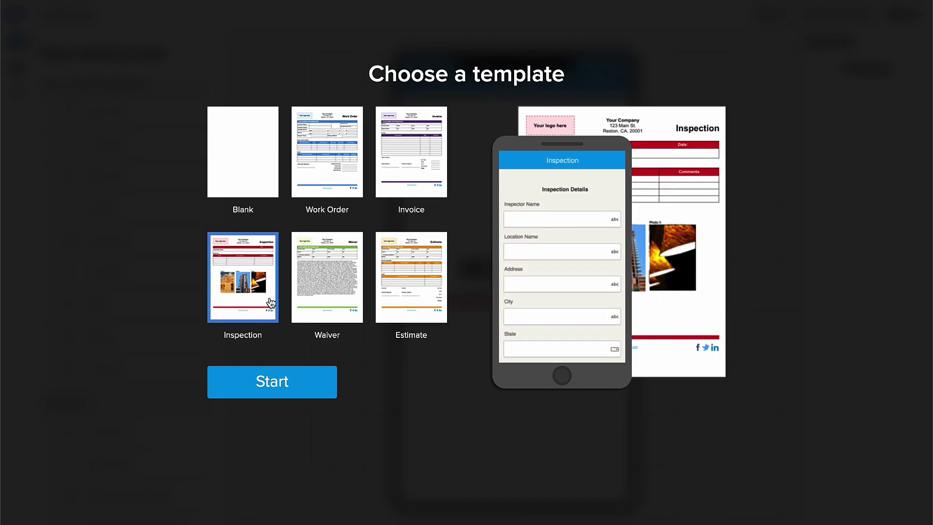
pyautogui.click(261, 187)
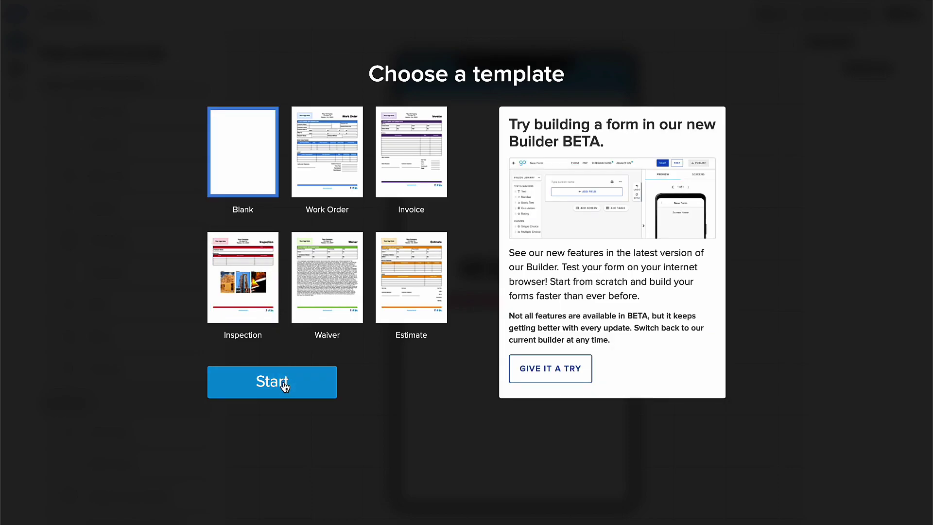
pyautogui.click(553, 385)
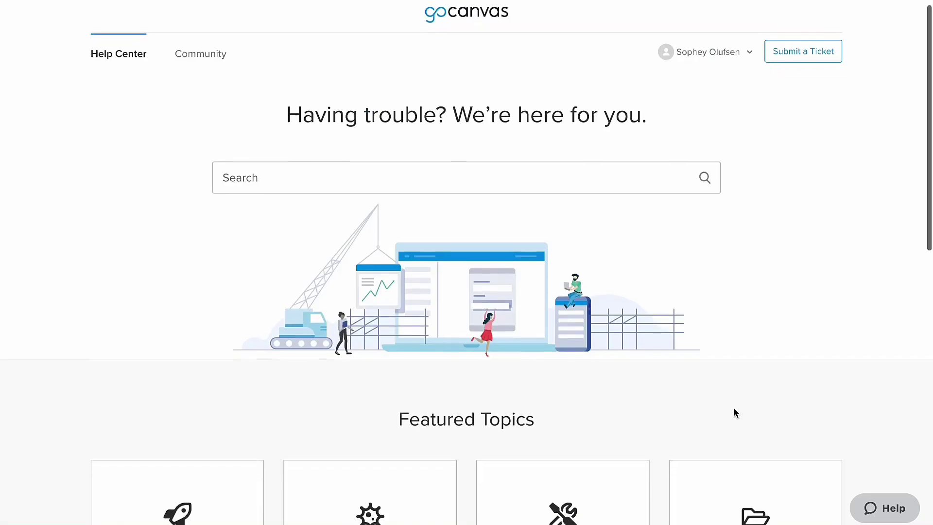
pyautogui.scroll(-6, 735, 412)
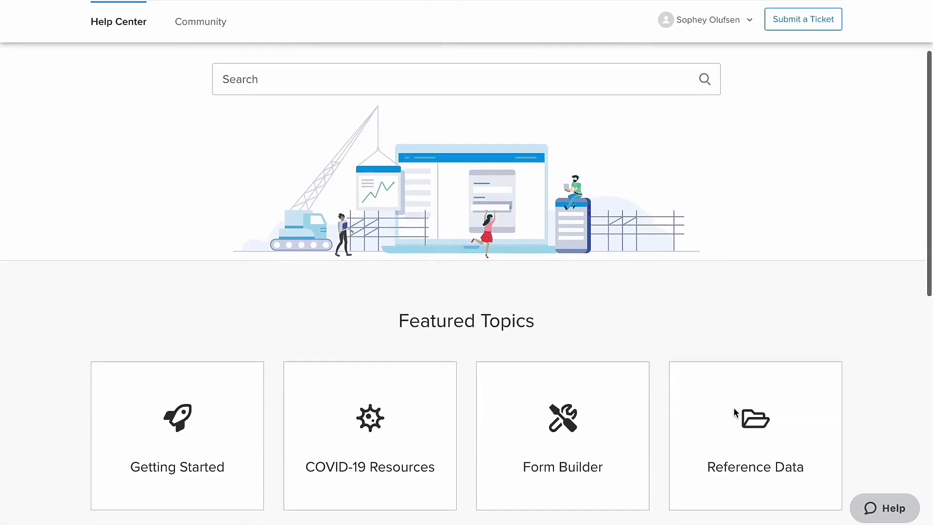
pyautogui.scroll(-2, 734, 411)
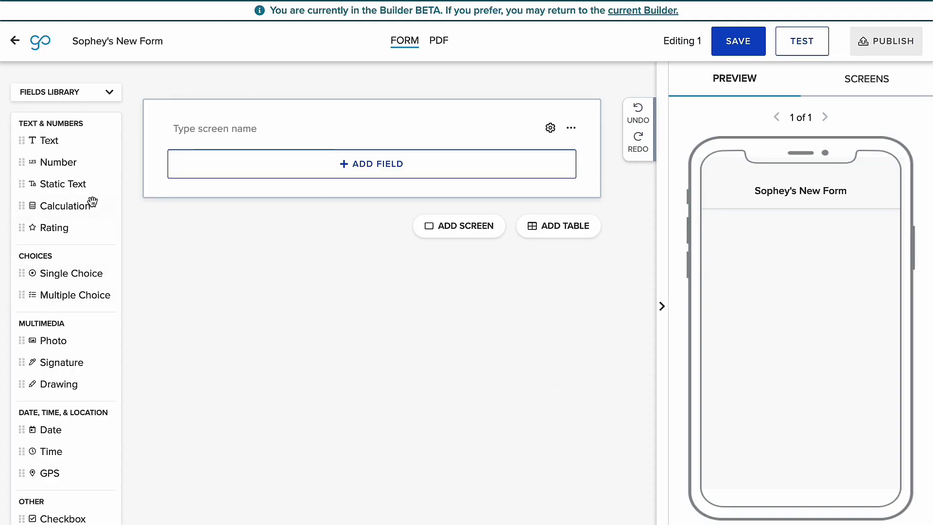
pyautogui.scroll(-3, 93, 201)
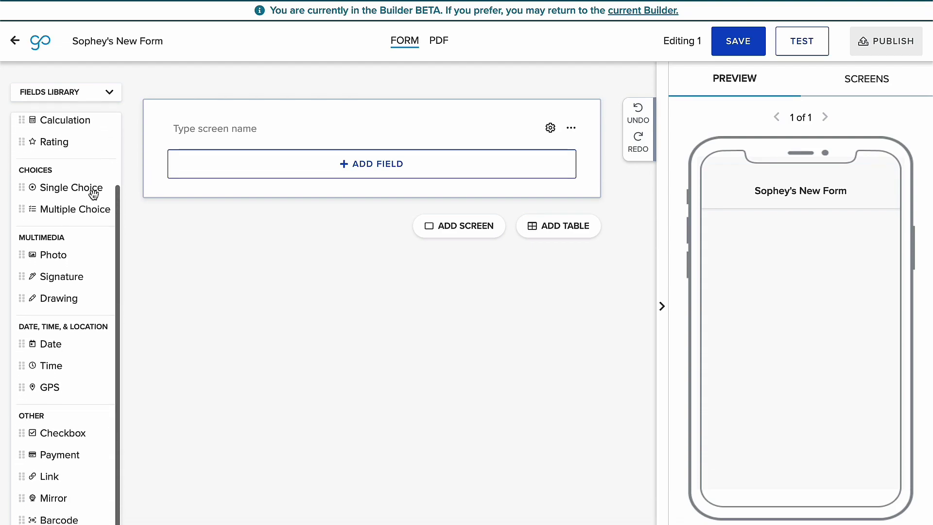
pyautogui.scroll(3, 94, 194)
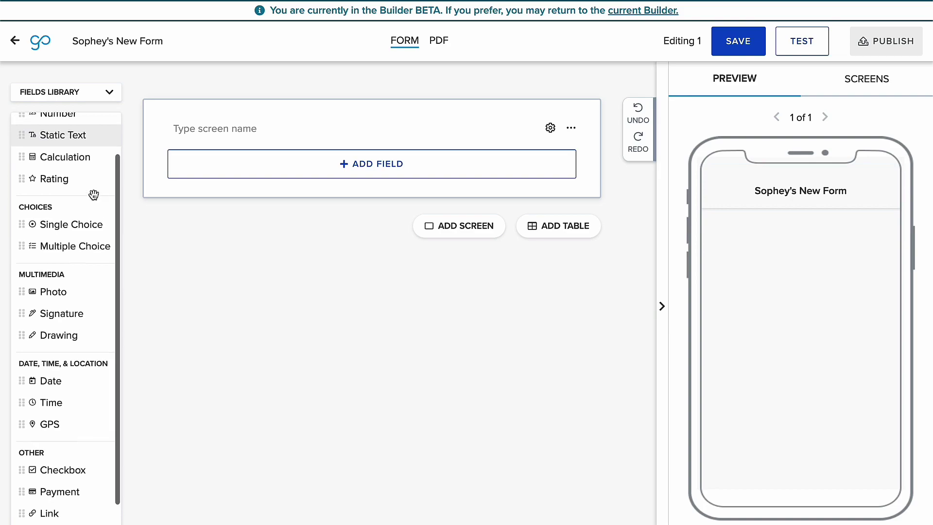
pyautogui.scroll(1, 94, 195)
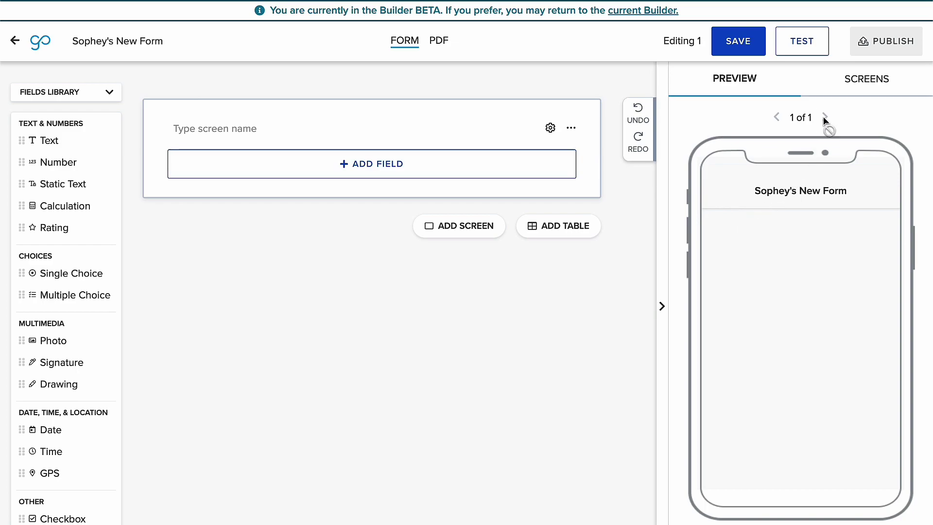
pyautogui.click(868, 83)
pyautogui.click(735, 79)
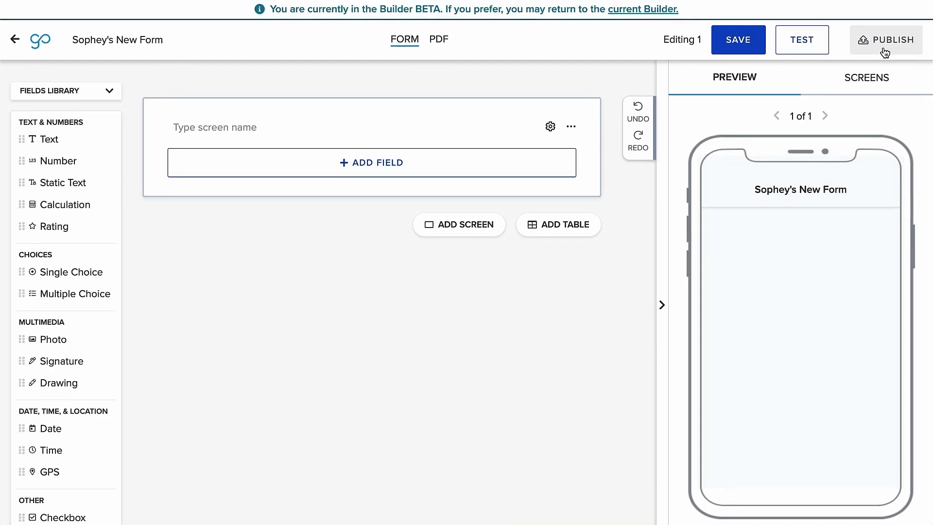
pyautogui.click(649, 11)
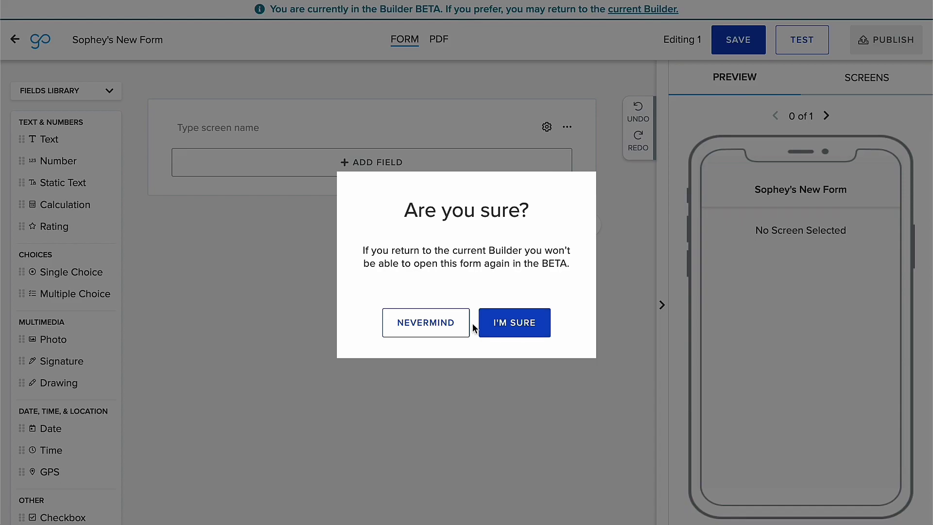
pyautogui.click(457, 332)
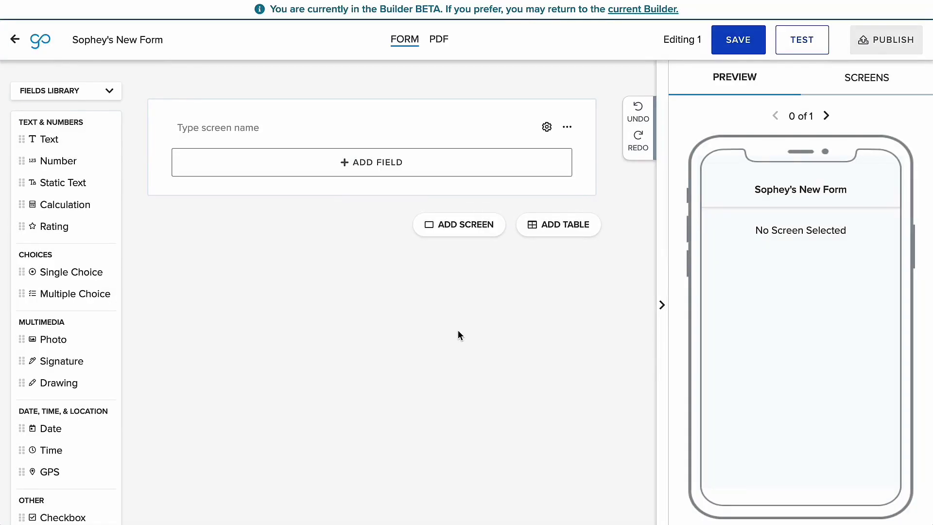
pyautogui.click(630, 10)
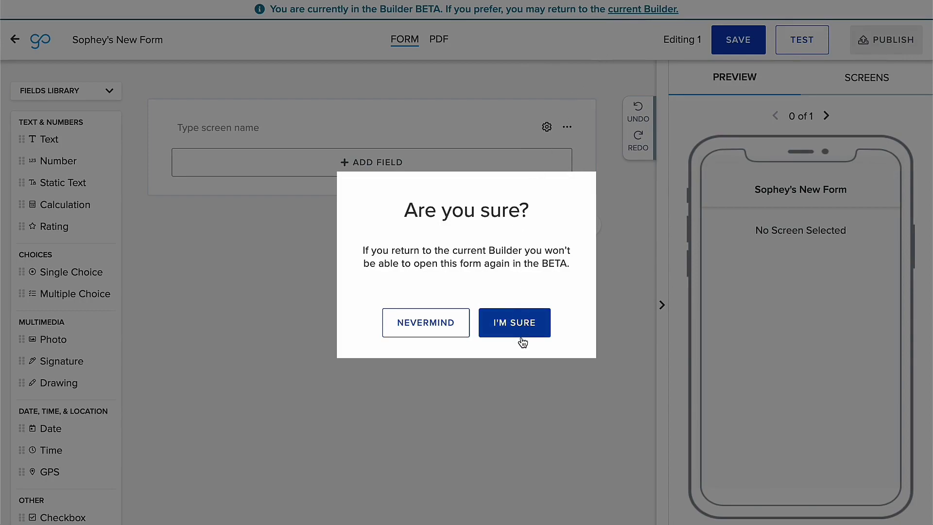
pyautogui.click(519, 335)
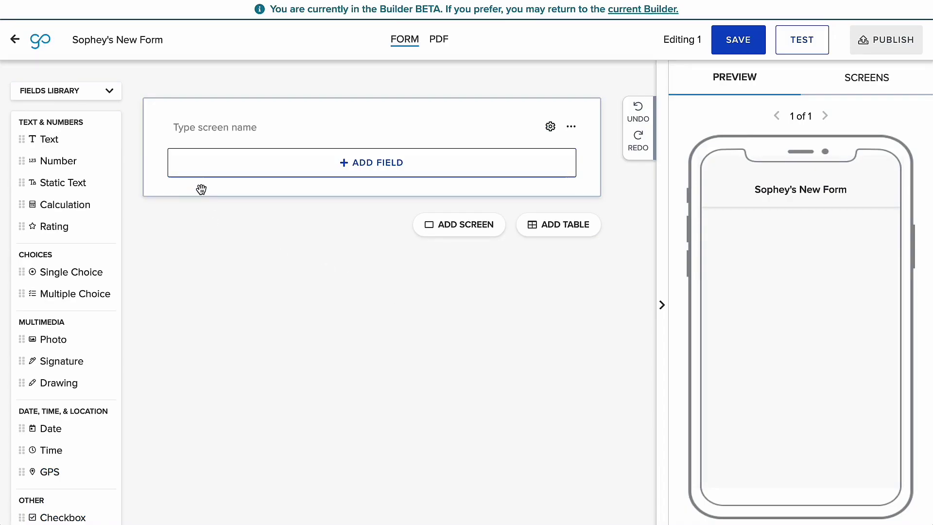
# - Rename the form title to 'Work Order'
pyautogui.moveTo(73, 40); pyautogui.dragTo(166, 42)
pyautogui.write('Work Order')
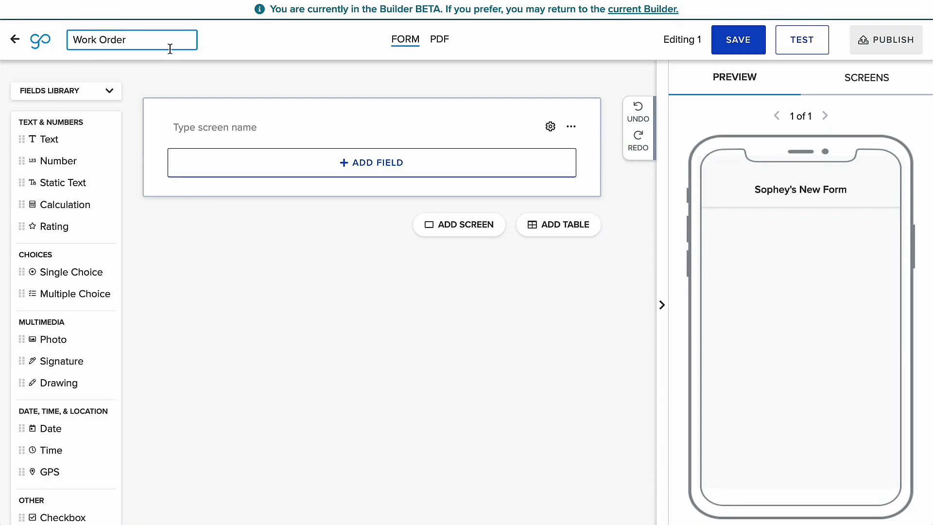
pyautogui.press('Return')
# - Name the first screen 'Customer Information'
pyautogui.click(281, 129)
pyautogui.write('Customer Information')
pyautogui.press('Return')
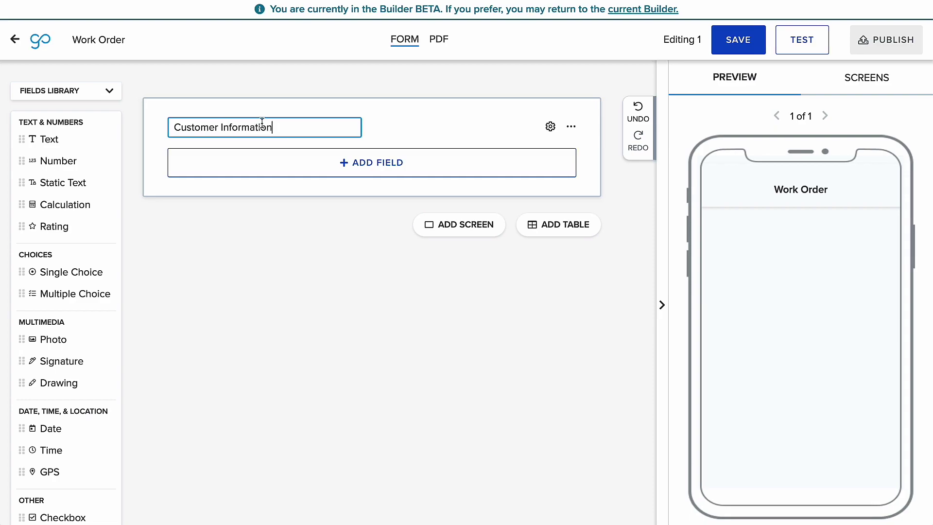
# - Add two text fields and insert a Date field between them
pyautogui.click(77, 141)
pyautogui.moveTo(77, 141); pyautogui.dragTo(241, 204)
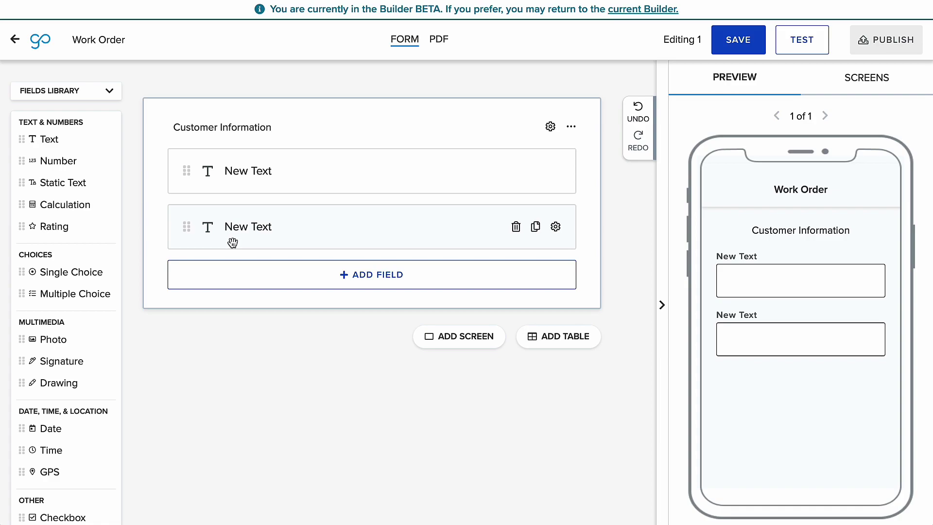
pyautogui.click(280, 170)
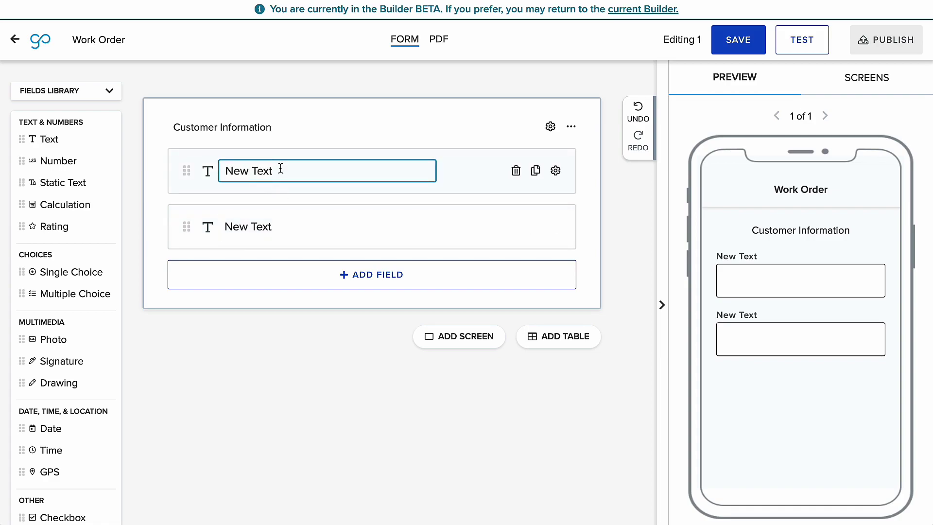
pyautogui.click(433, 199)
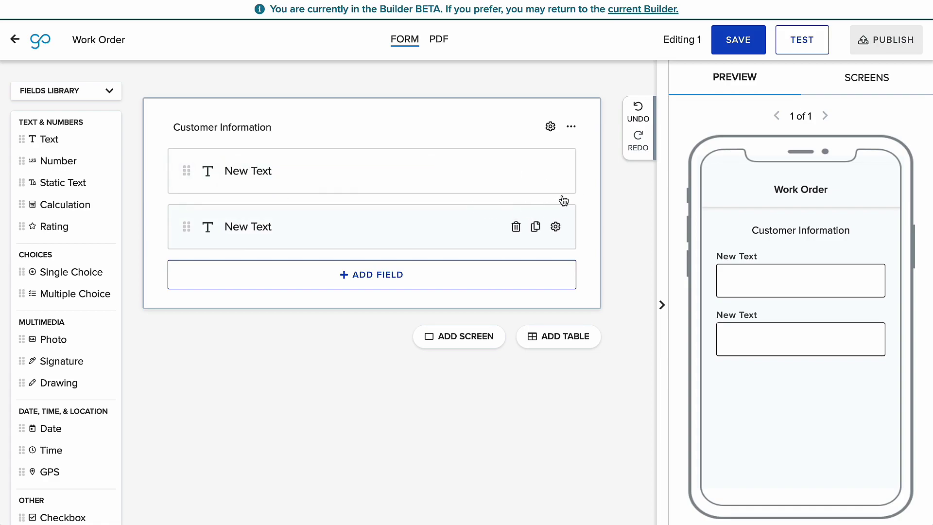
pyautogui.click(597, 200)
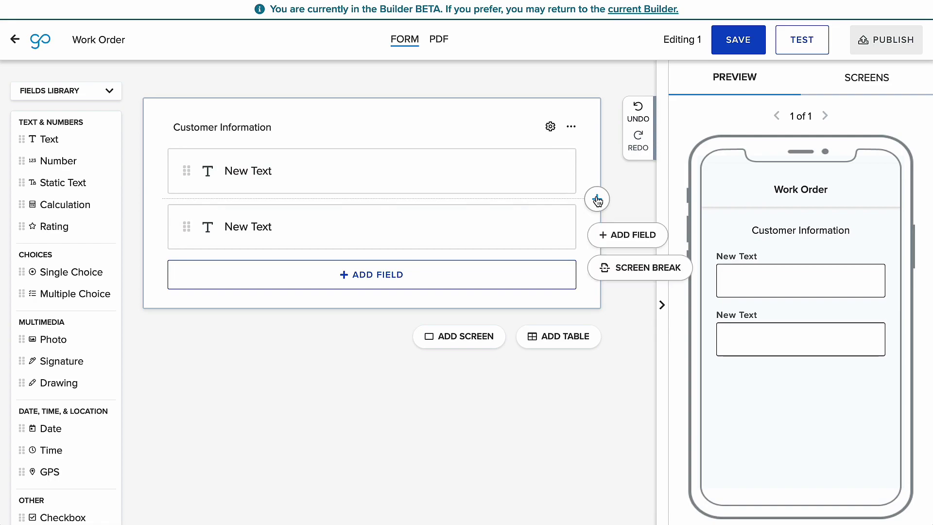
pyautogui.click(623, 236)
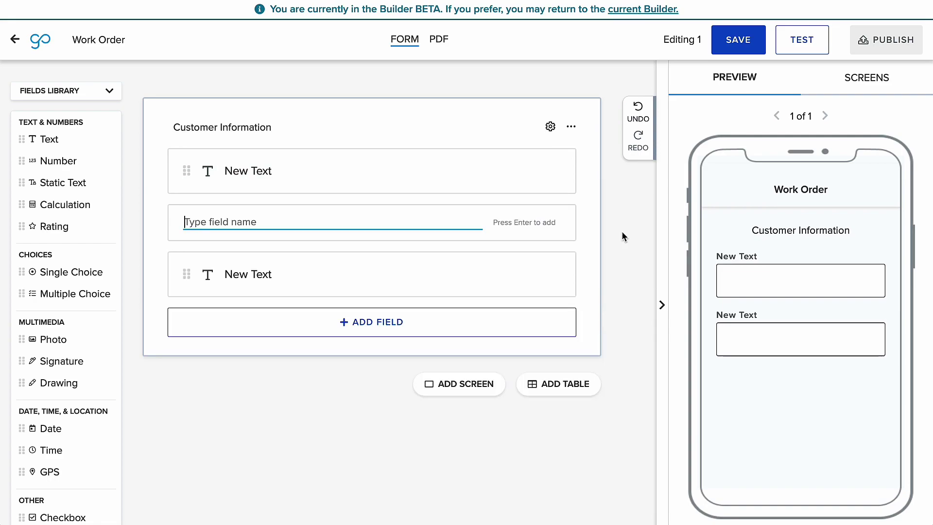
pyautogui.write('Date')
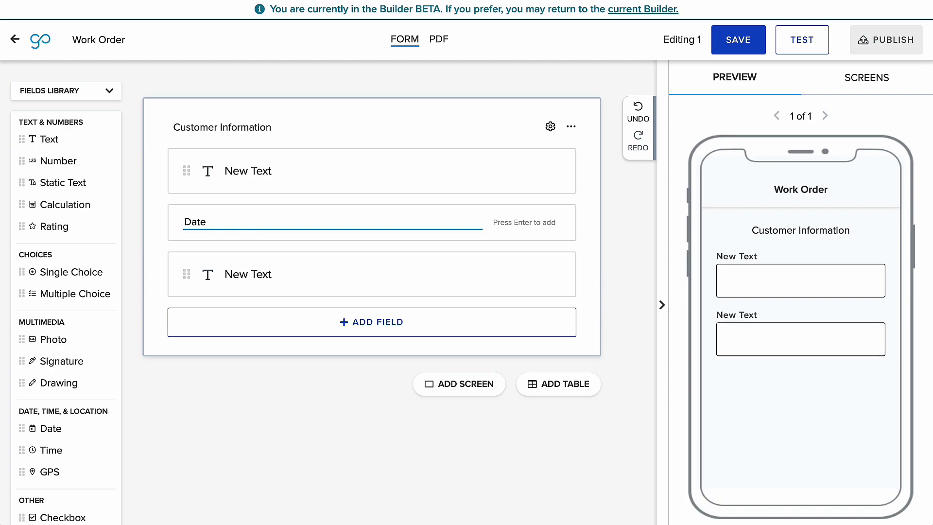
pyautogui.press('Return')
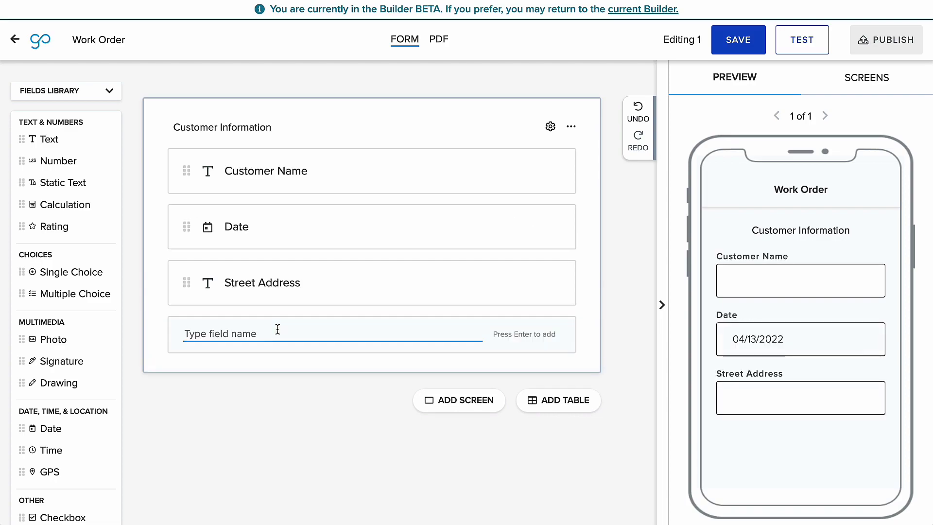
# - Add City, State and Zip Code fields to Customer Information
pyautogui.write('City')
pyautogui.press('Return')
pyautogui.write('State')
pyautogui.press('Return')
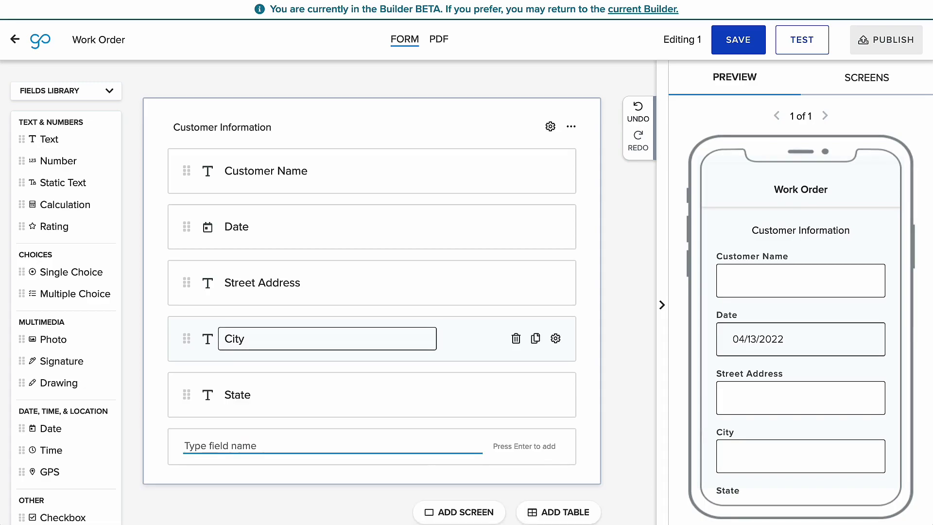
pyautogui.write('Zip Code')
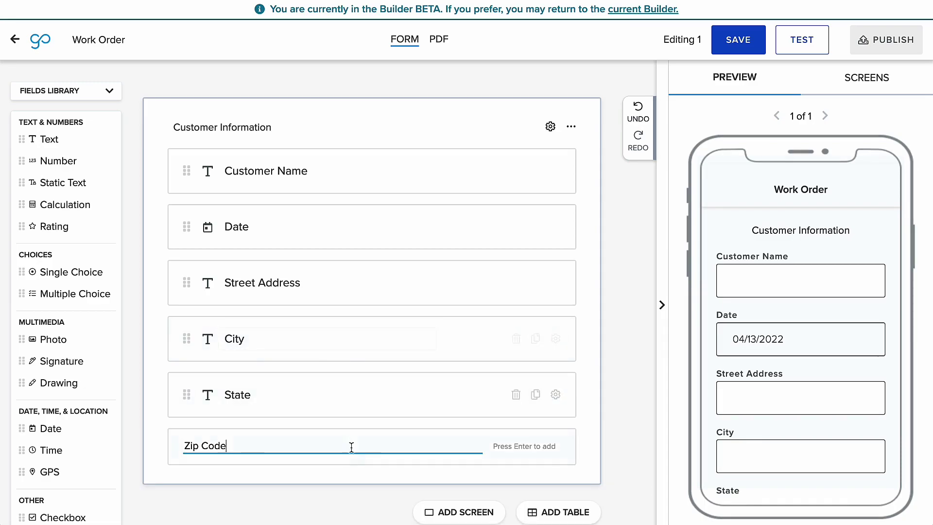
pyautogui.press('Return')
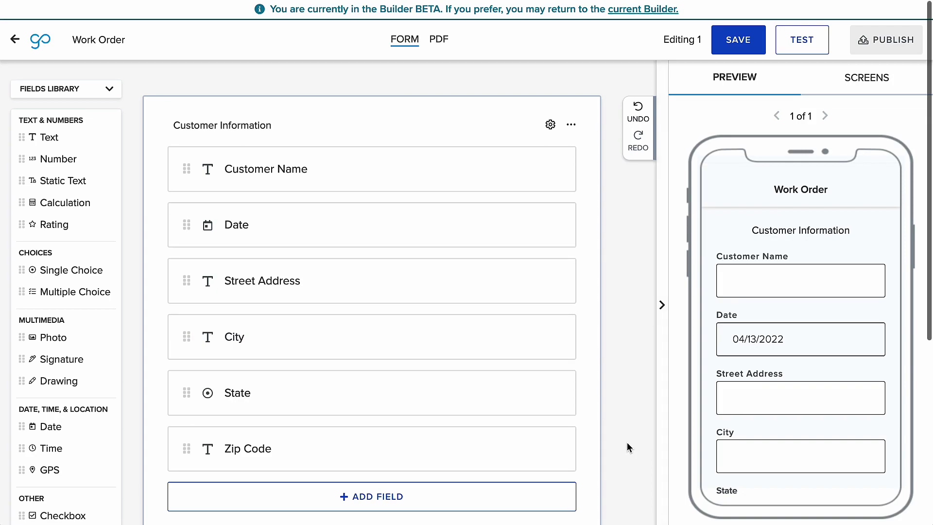
# - Change the State field type to Single Choice and browse the common choice lists
pyautogui.scroll(-1, 627, 445)
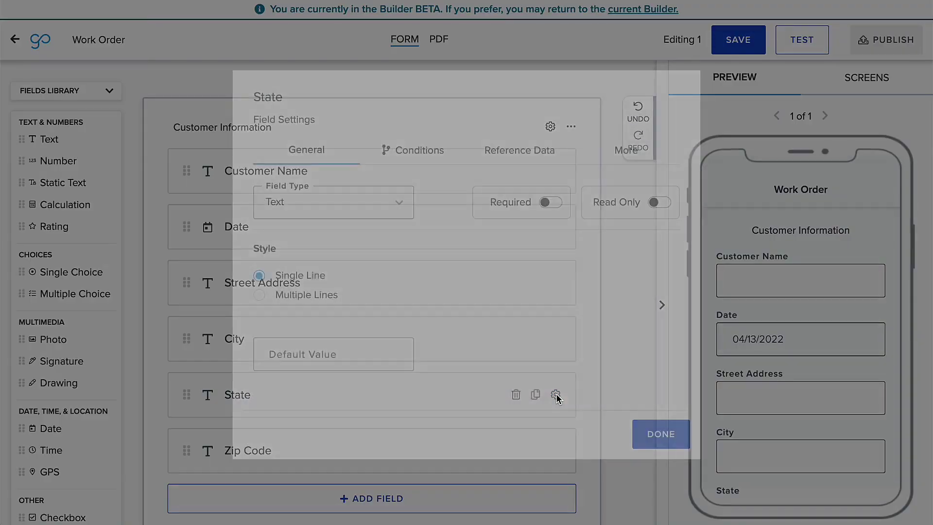
pyautogui.click(370, 213)
pyautogui.scroll(-10, 354, 308)
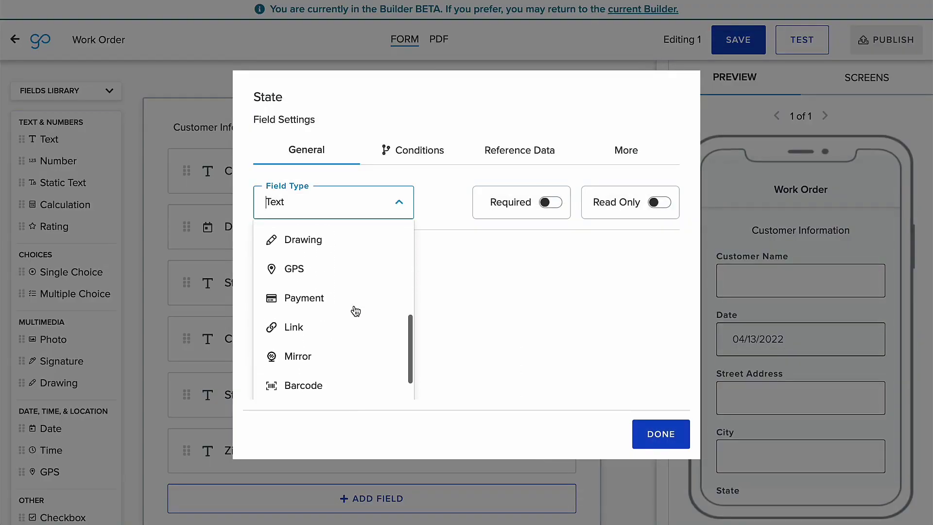
pyautogui.click(346, 341)
pyautogui.click(581, 311)
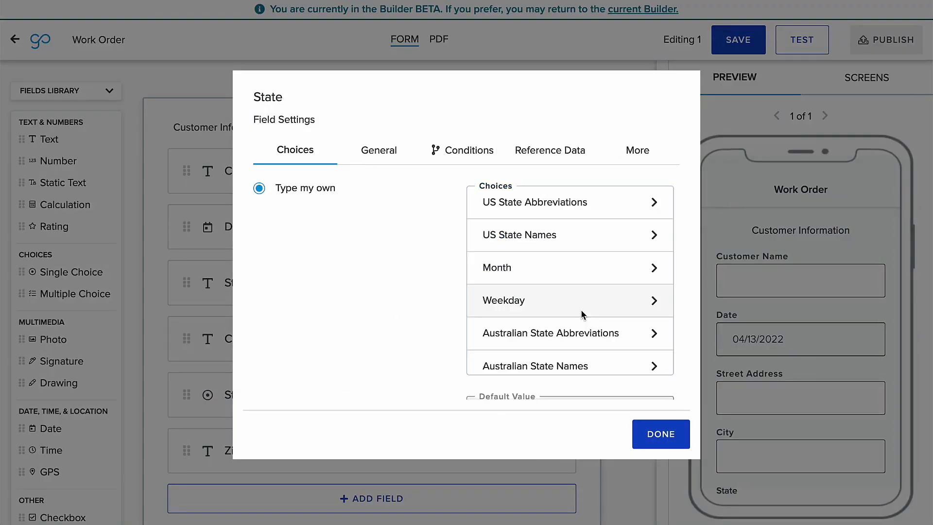
# - Give State the US State Abbreviations choices and move Signature onto a new screen
pyautogui.click(597, 204)
pyautogui.click(662, 435)
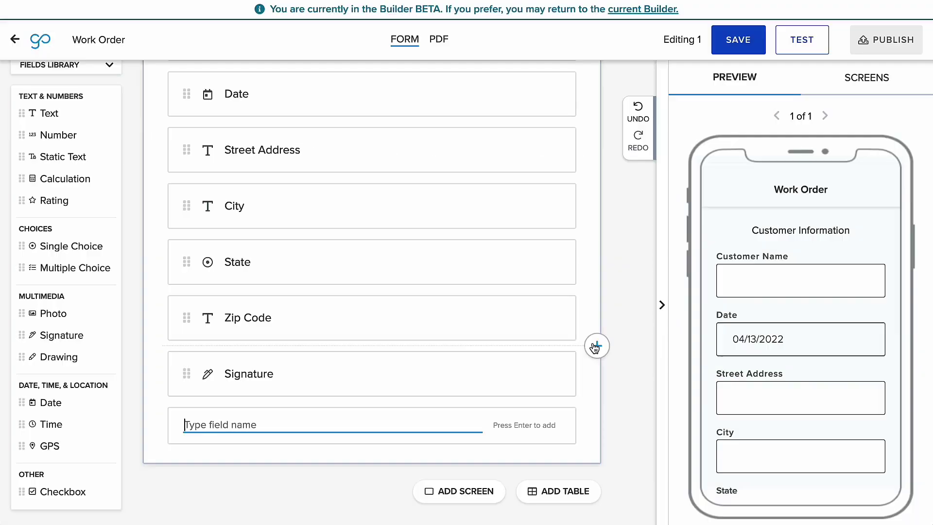
pyautogui.click(596, 346)
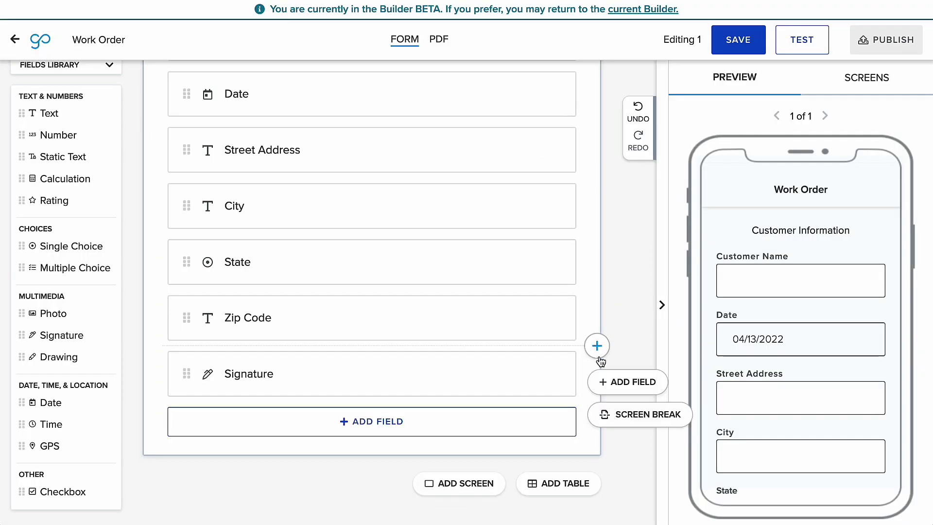
pyautogui.click(627, 418)
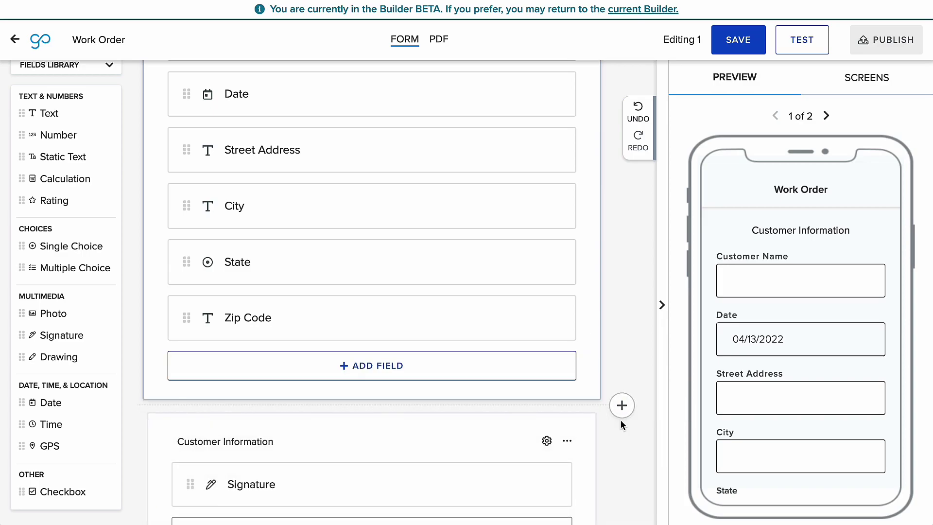
# - Select the Final Sign Off screen to insert content before it
pyautogui.scroll(-3, 621, 418)
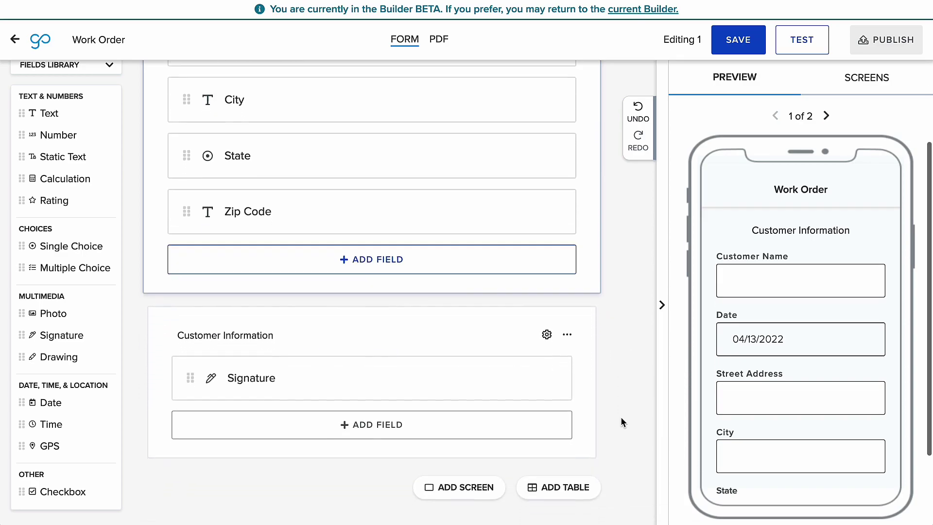
pyautogui.scroll(-2, 620, 416)
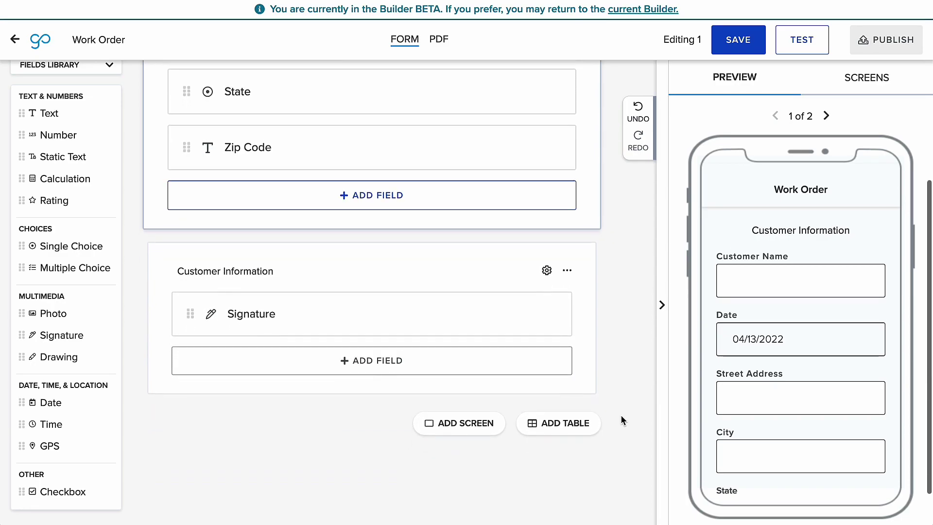
pyautogui.click(418, 319)
pyautogui.click(623, 225)
# - Insert a table named 'Material Cost Sheet' with a first column 'Material Name'
pyautogui.click(667, 303)
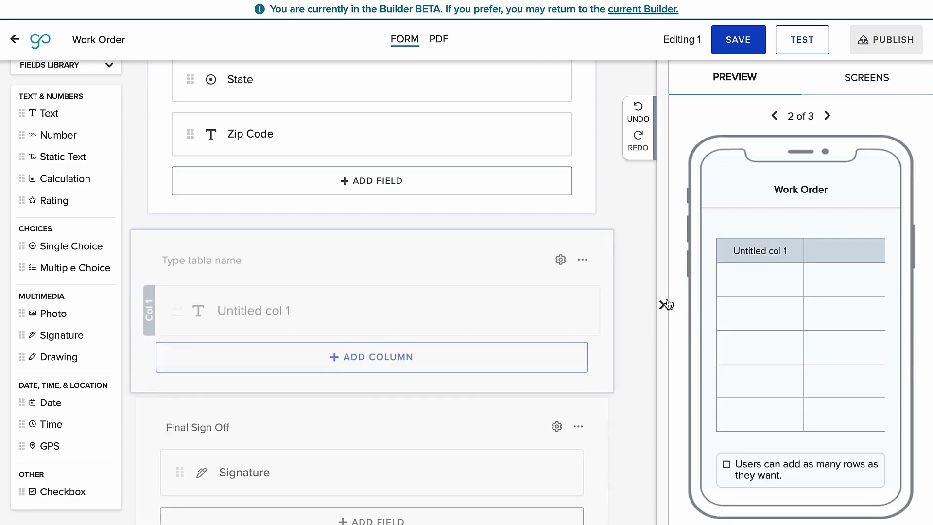
pyautogui.click(277, 268)
pyautogui.write('Material Cost Sheet')
pyautogui.click(275, 312)
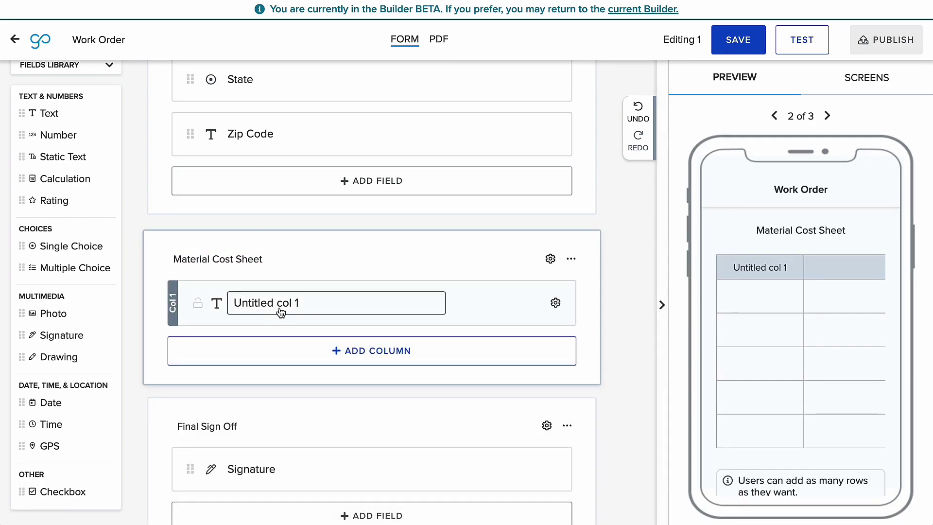
pyautogui.tripleClick(280, 310)
pyautogui.write('M')
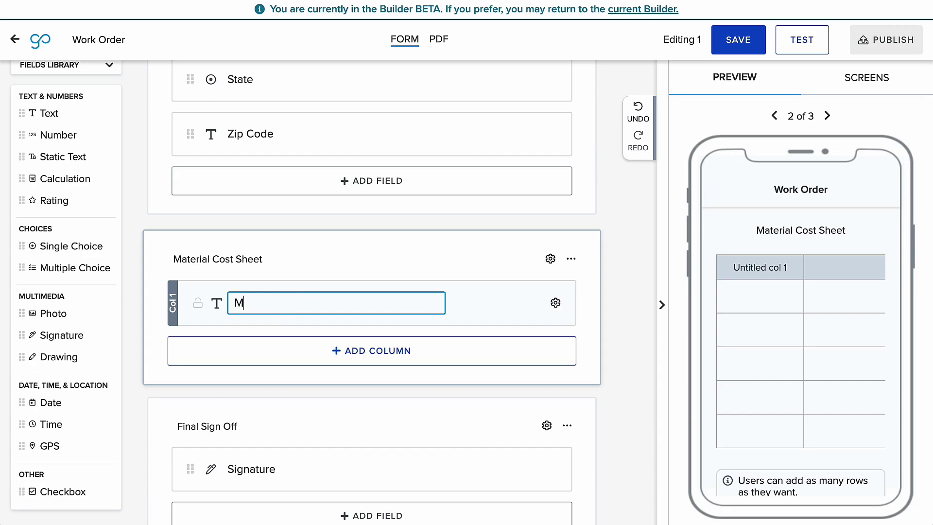
pyautogui.write('aterial Name')
pyautogui.press('Return')
# - Add a Cost column set to a Number field with Currency format, then start the test preview
pyautogui.click(300, 361)
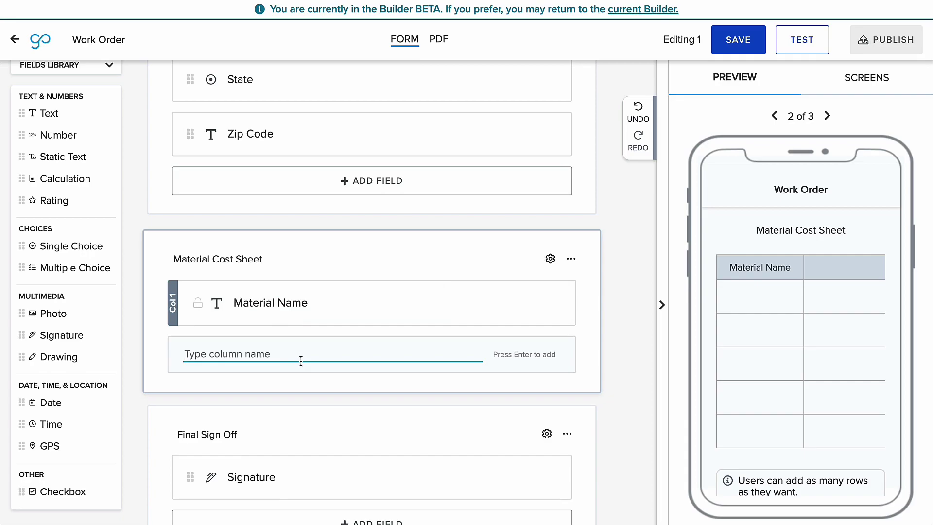
pyautogui.write('C')
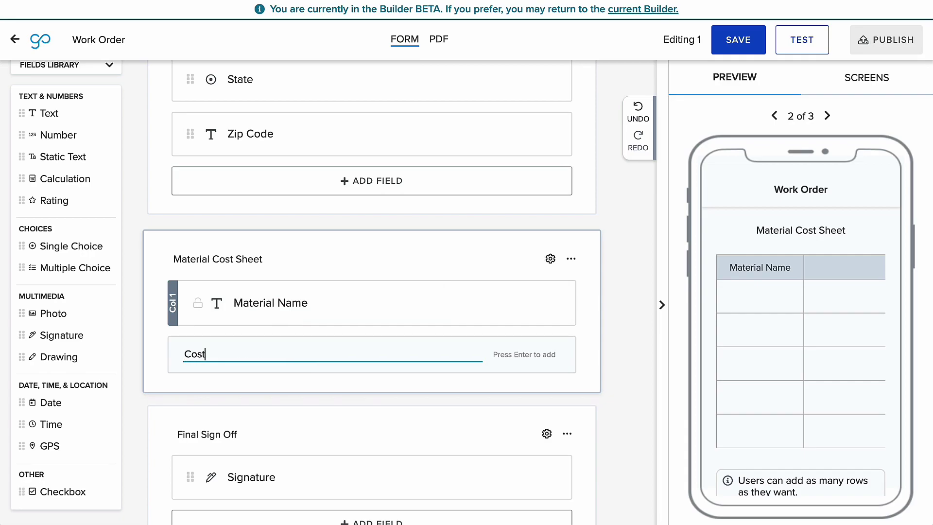
pyautogui.write('ost')
pyautogui.press('Return')
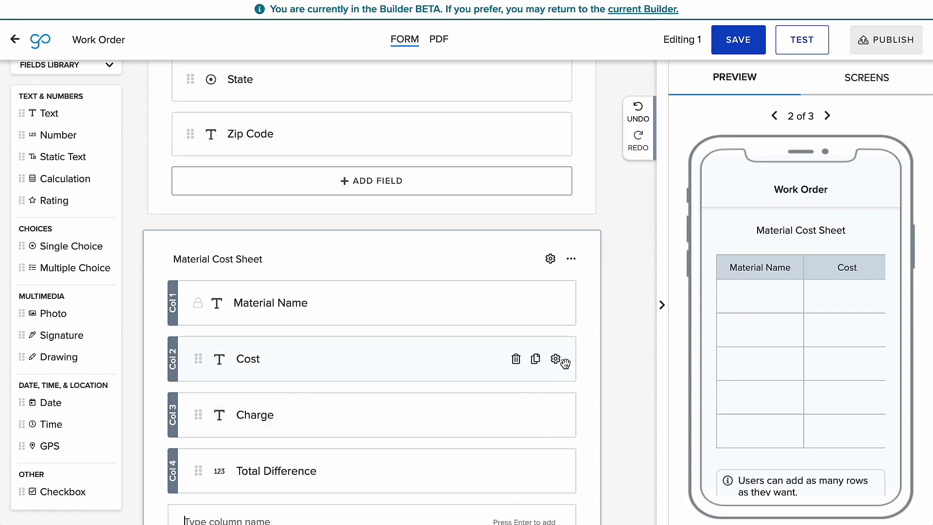
pyautogui.click(564, 362)
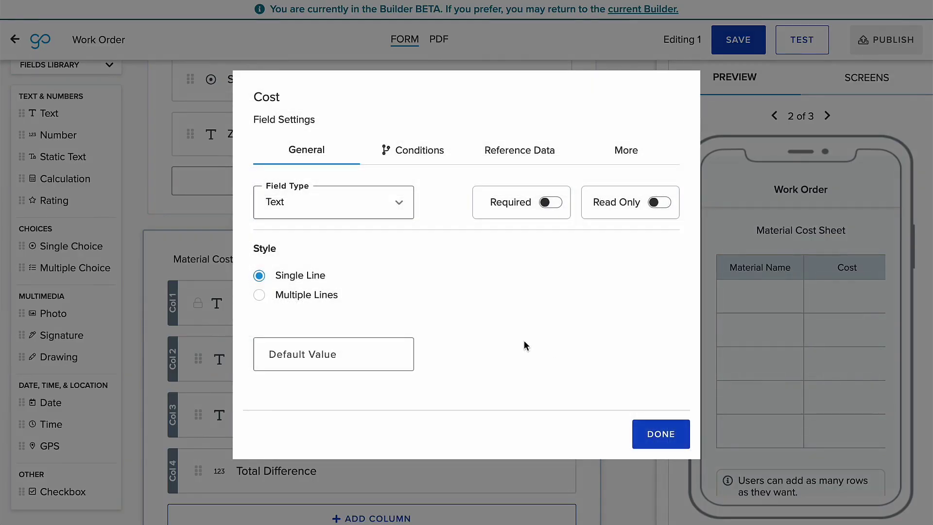
pyautogui.click(372, 217)
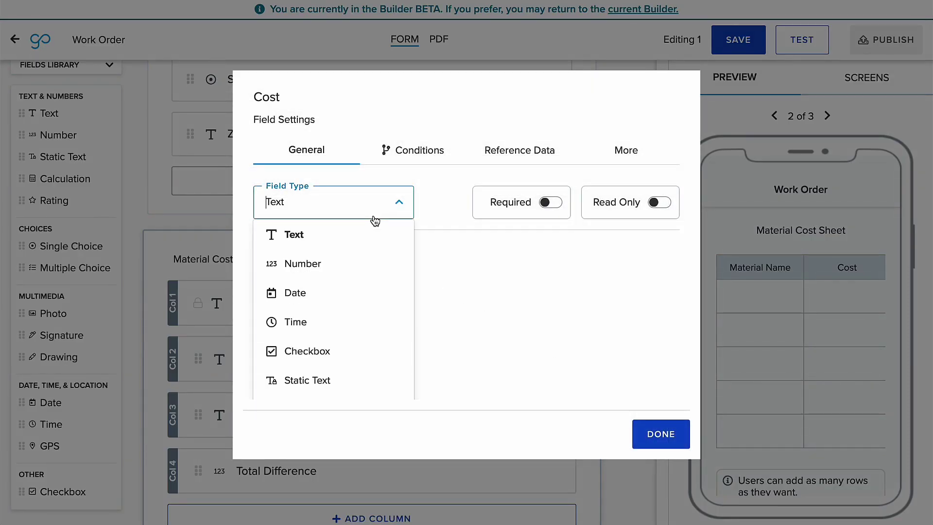
pyautogui.click(360, 271)
pyautogui.click(259, 334)
pyautogui.click(659, 434)
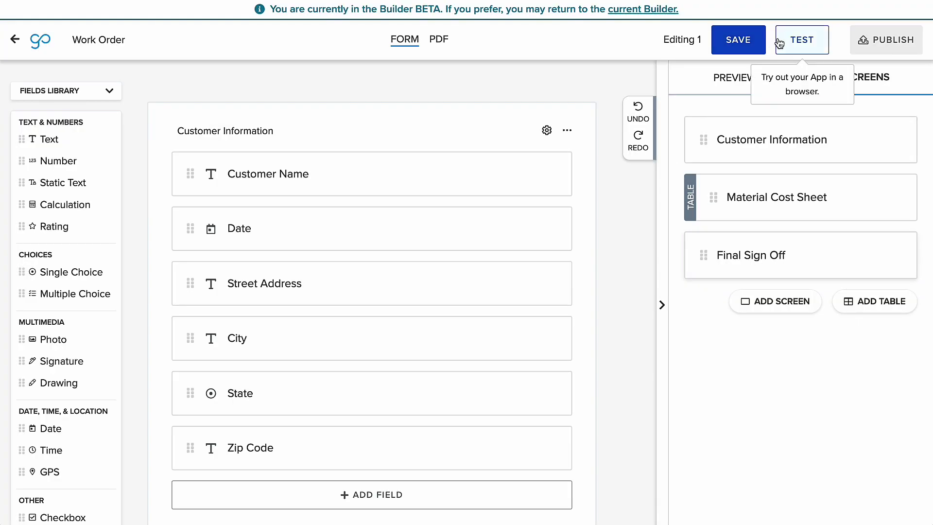
pyautogui.click(780, 43)
pyautogui.scroll(-1, 582, 211)
# - In the test run, enter the customer's name and choose AL as the state
pyautogui.click(509, 174)
pyautogui.scroll(-1, 525, 297)
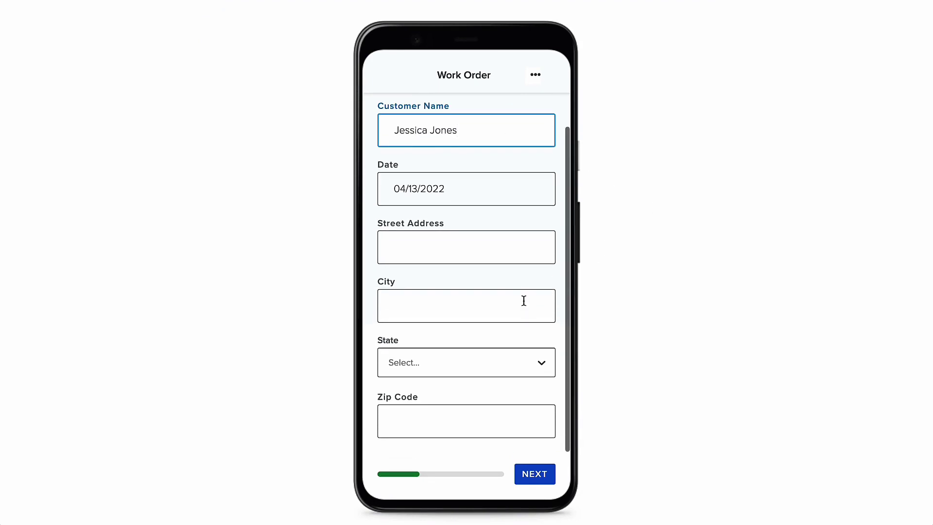
pyautogui.click(494, 365)
pyautogui.click(465, 430)
pyautogui.click(521, 474)
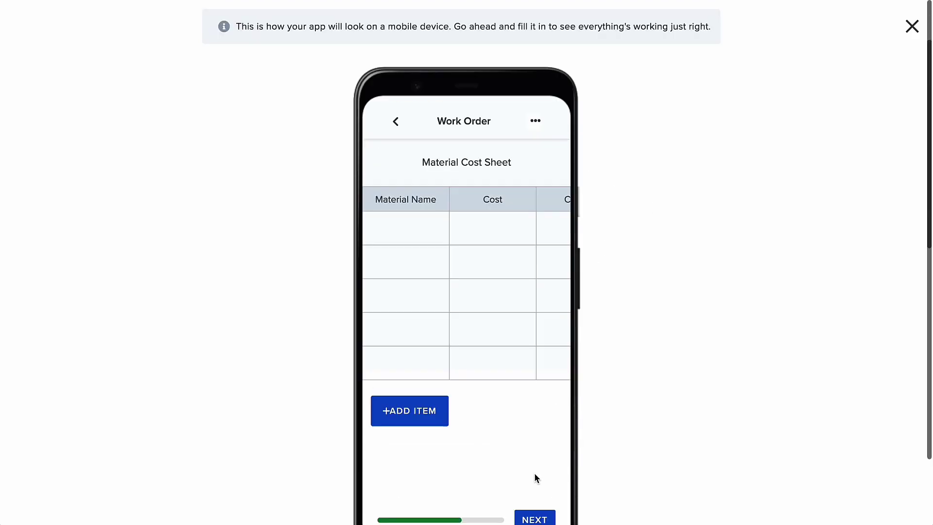
# - Add and save a Screws material row with cost $10 and charge $13
pyautogui.click(422, 411)
pyautogui.click(427, 216)
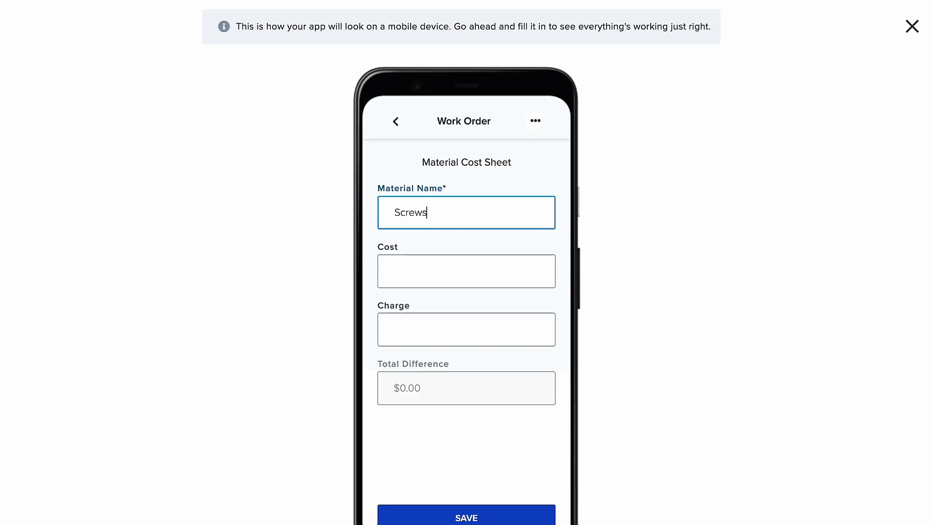
pyautogui.click(452, 272)
pyautogui.write('10')
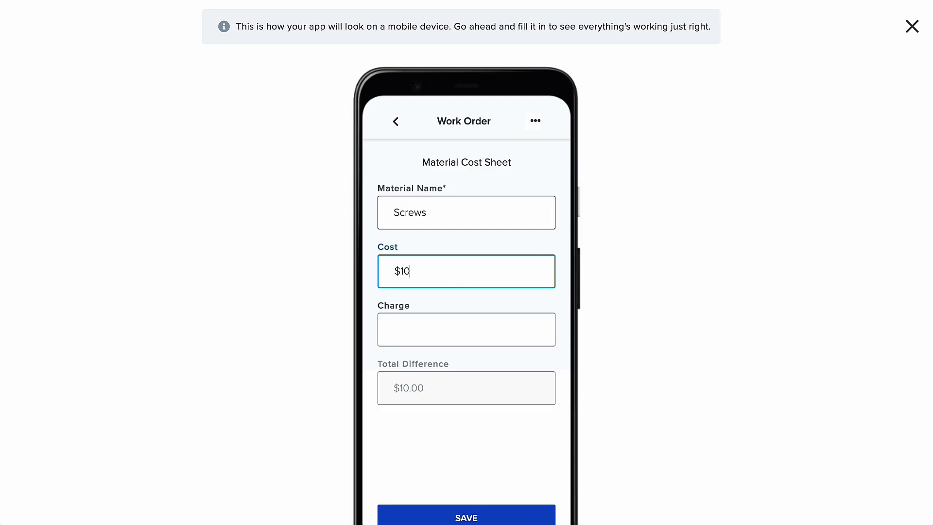
pyautogui.click(446, 337)
pyautogui.write('13')
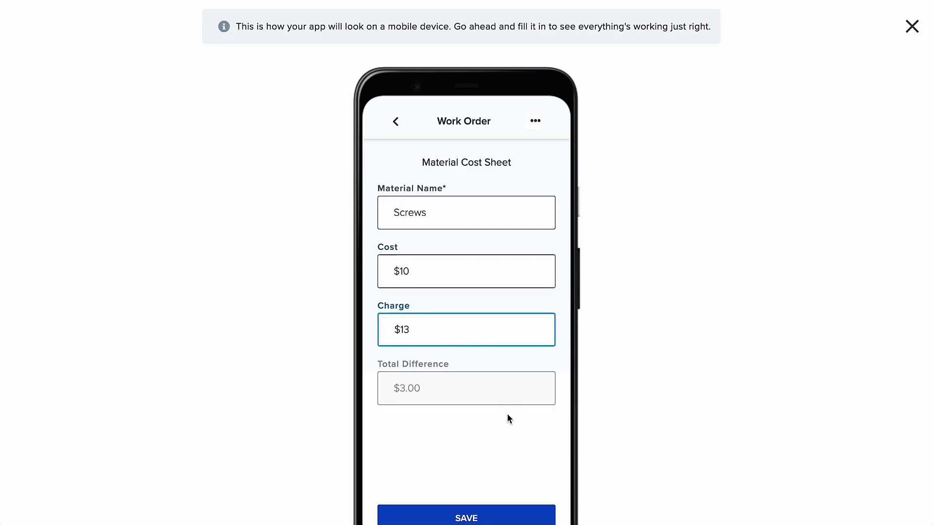
pyautogui.scroll(-1, 506, 413)
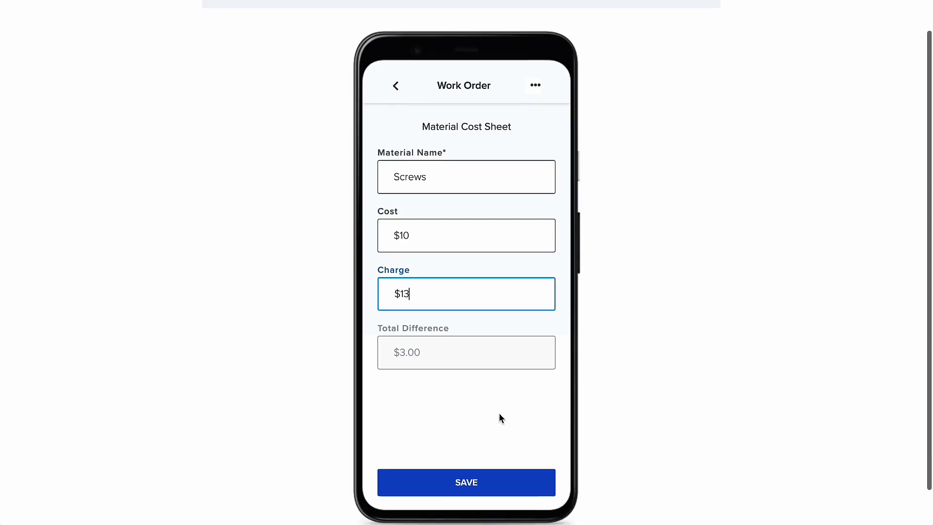
pyautogui.click(495, 474)
pyautogui.click(537, 486)
# - Capture a typed signature and keep 04/13/2022 as the sign-off date
pyautogui.click(467, 213)
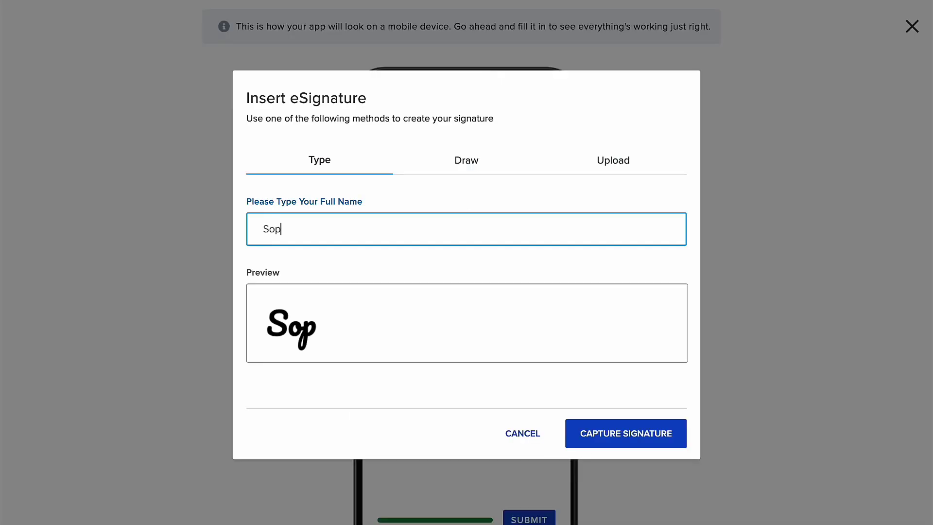
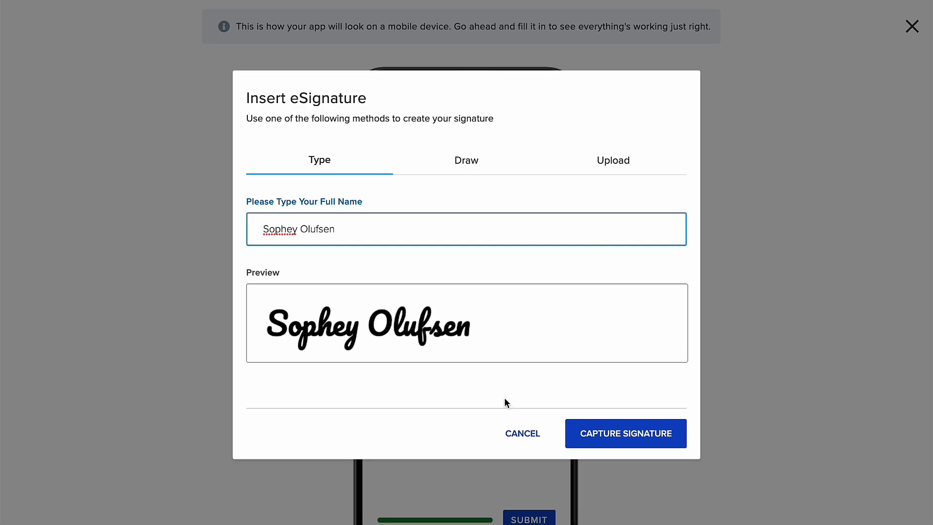
pyautogui.click(591, 433)
pyautogui.click(467, 337)
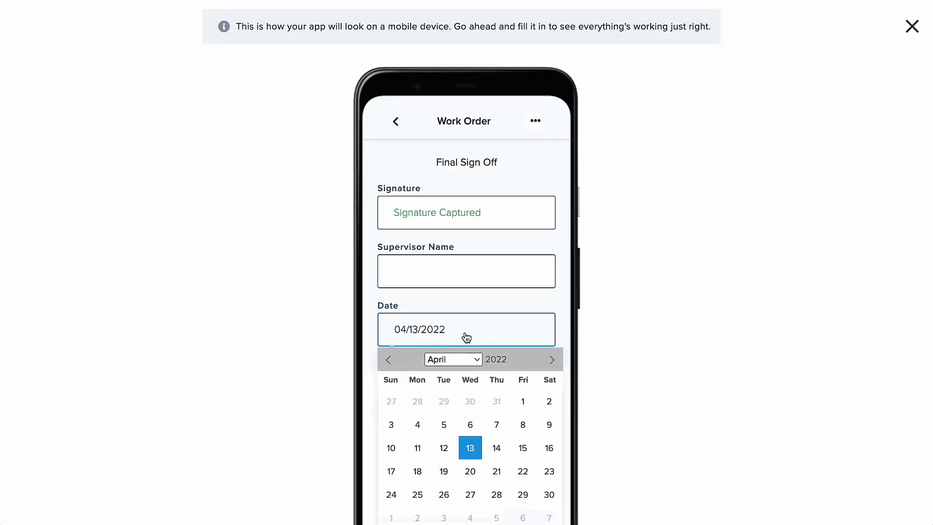
pyautogui.click(469, 448)
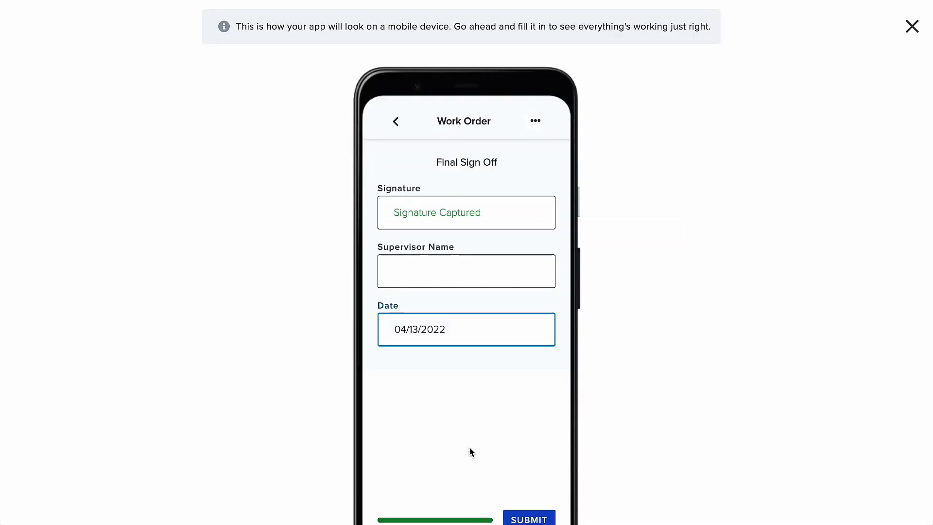
# - Submit the test form, then duplicate the Customer Signature field and undo it
pyautogui.click(533, 515)
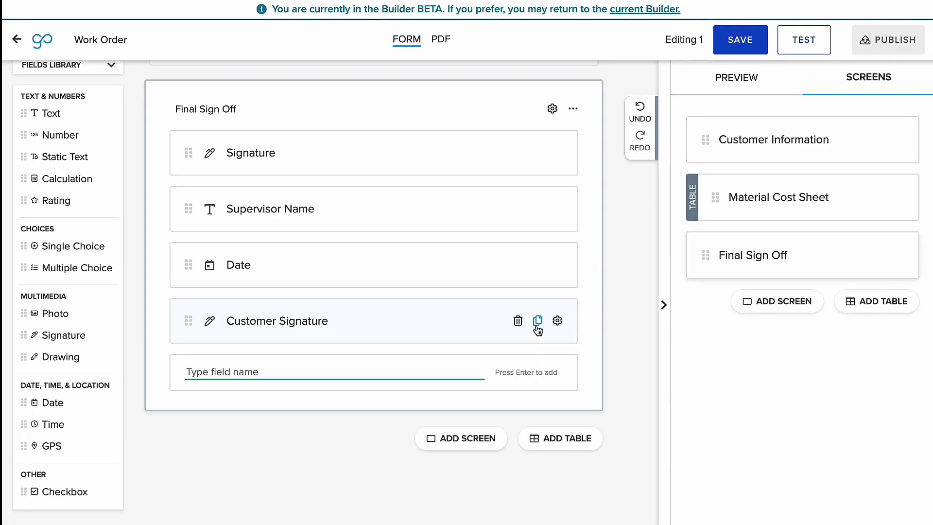
pyautogui.click(535, 320)
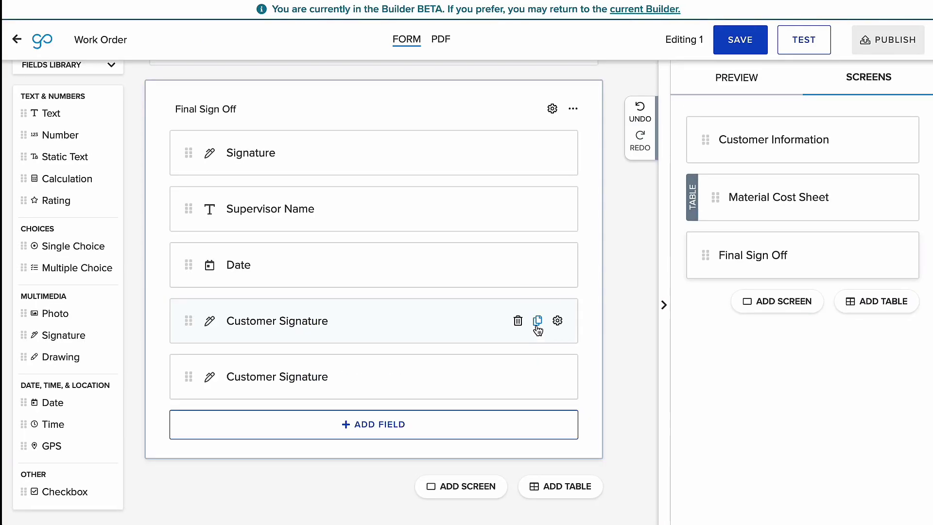
pyautogui.click(641, 116)
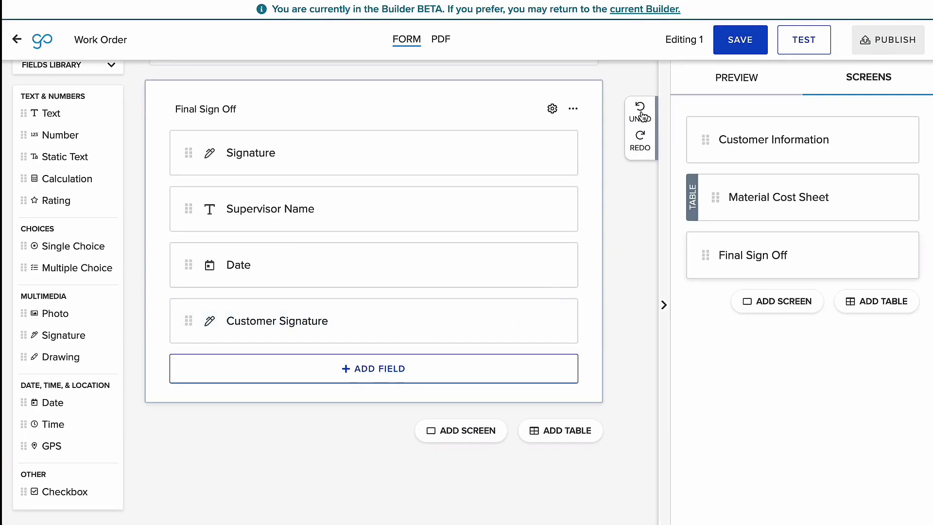
# - Save the Work Order form and publish version 1 to all listed users
pyautogui.click(736, 40)
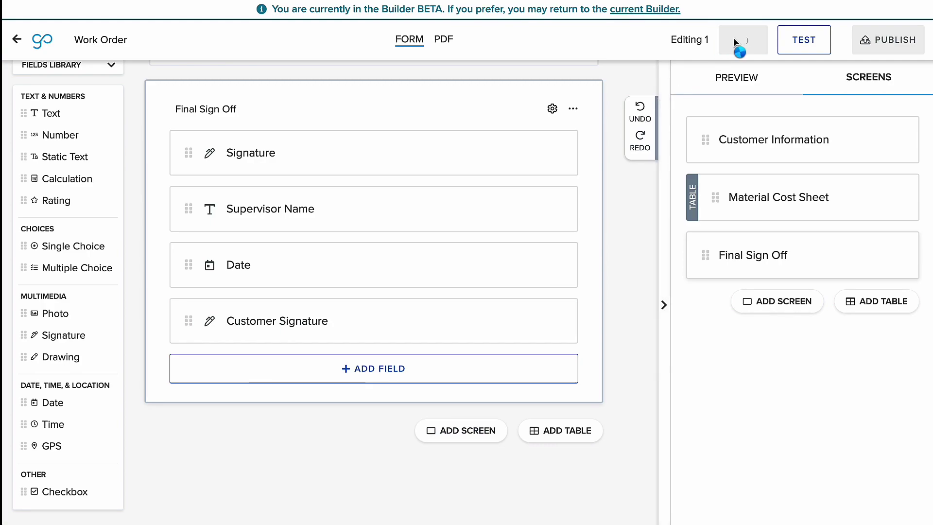
pyautogui.click(886, 40)
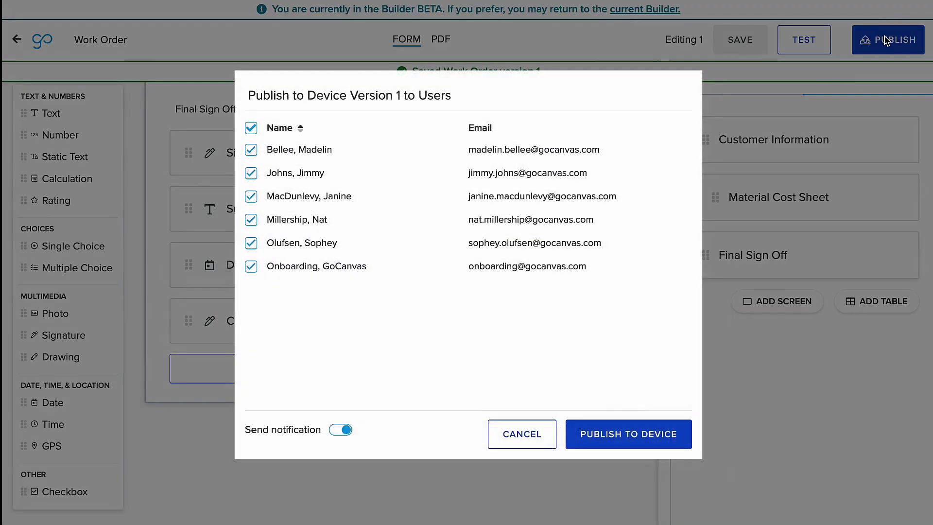
pyautogui.click(602, 434)
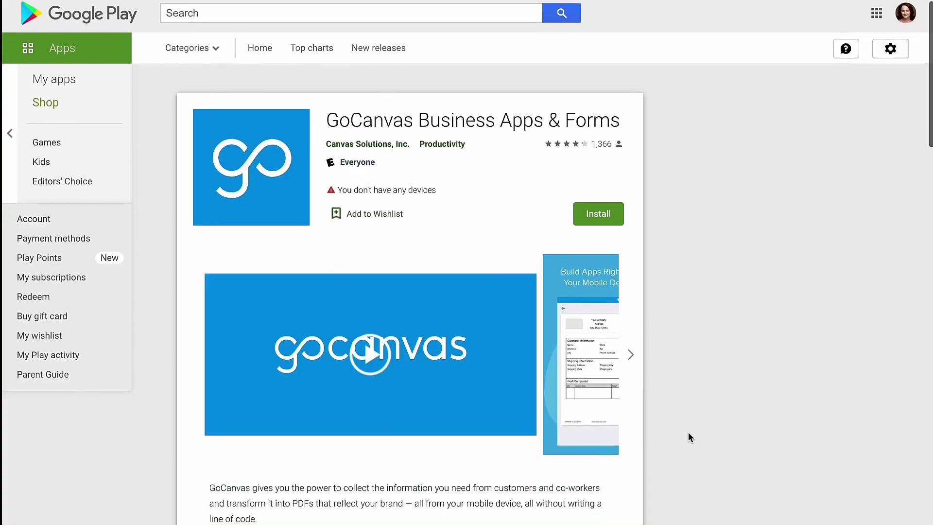
pyautogui.scroll(-3, 688, 432)
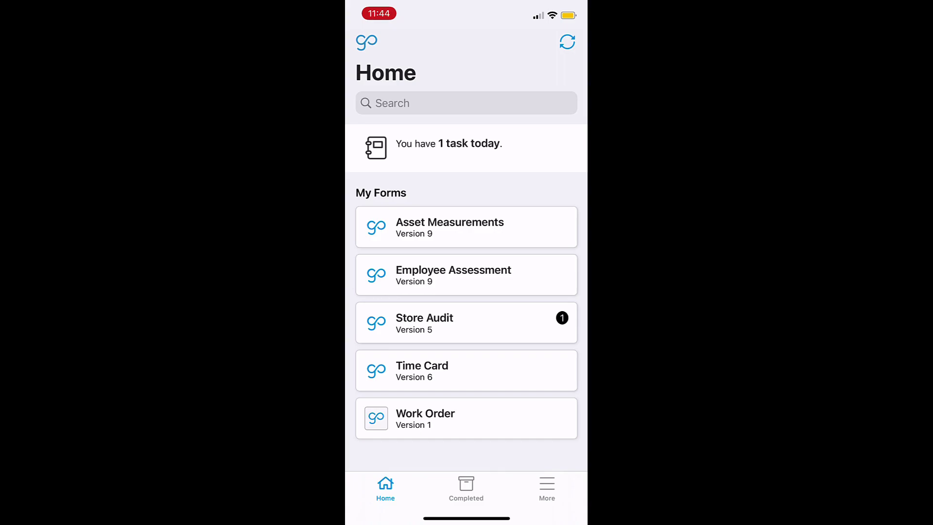
# - Check the Completed and More tabs, return to Home, and sync the forms
pyautogui.click(467, 487)
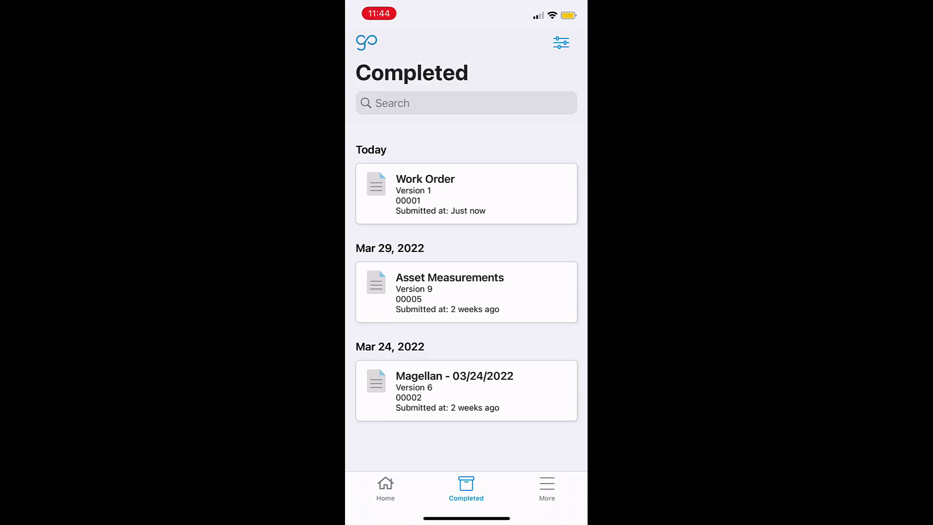
pyautogui.click(547, 488)
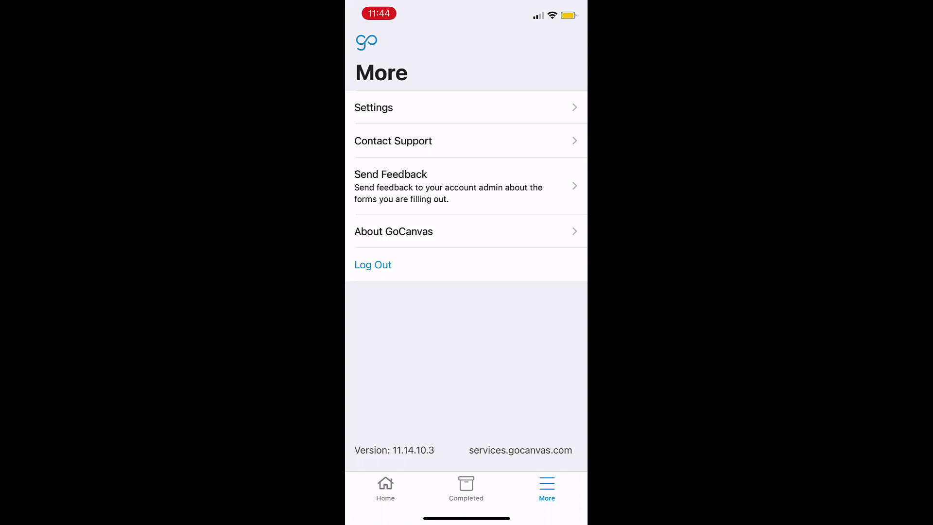
pyautogui.click(385, 488)
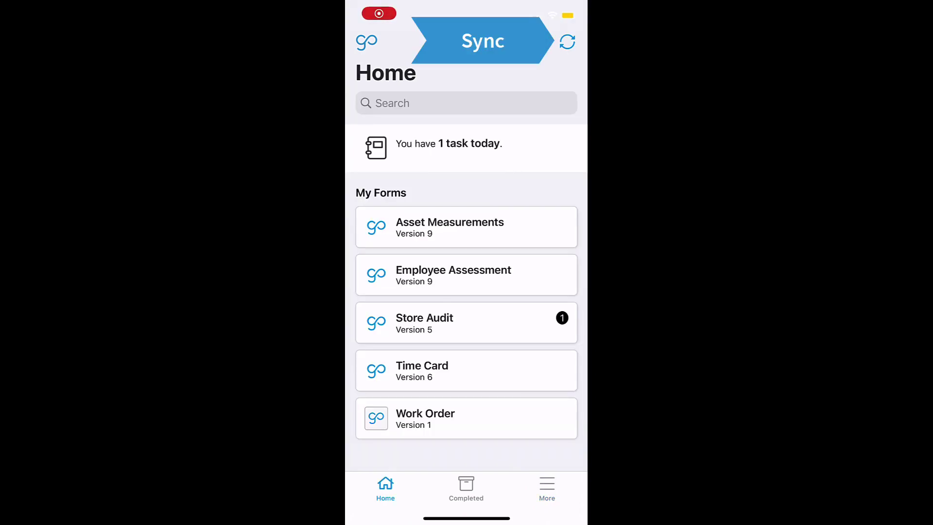
pyautogui.click(568, 42)
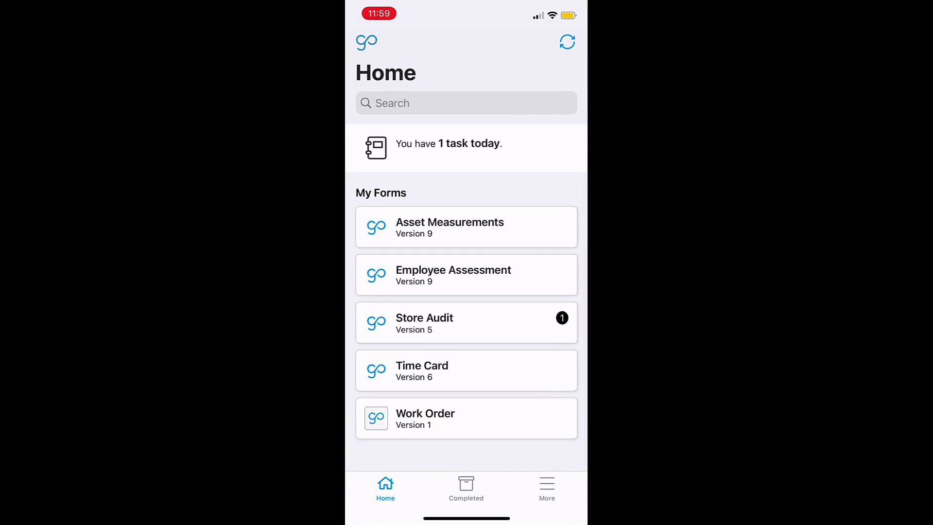
# - Open Work Order, enter the customer information, and add a Screws row to the Material Cost Sheet
pyautogui.click(426, 418)
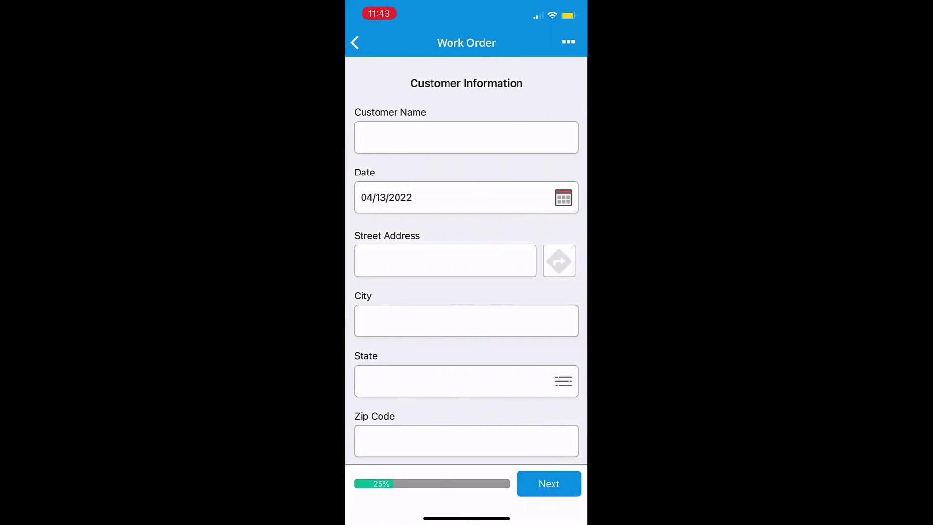
pyautogui.click(466, 137)
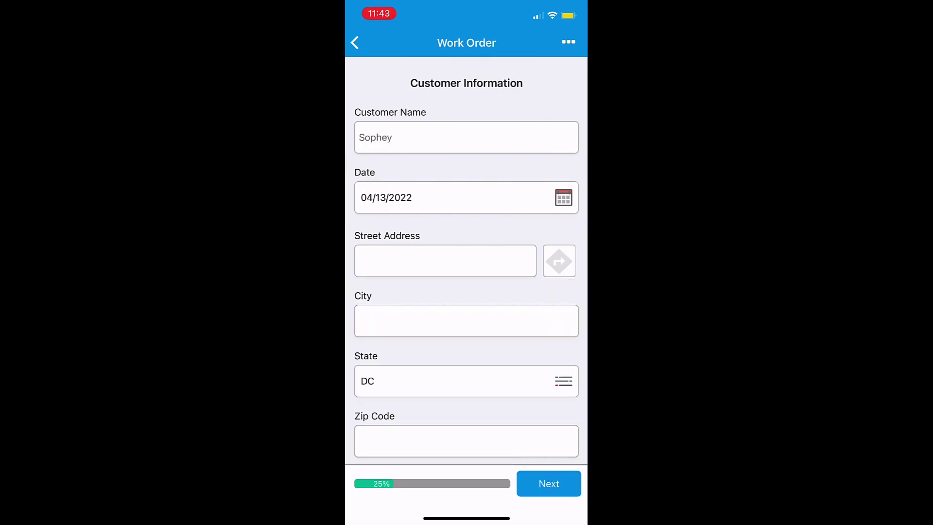
pyautogui.click(549, 484)
pyautogui.click(401, 158)
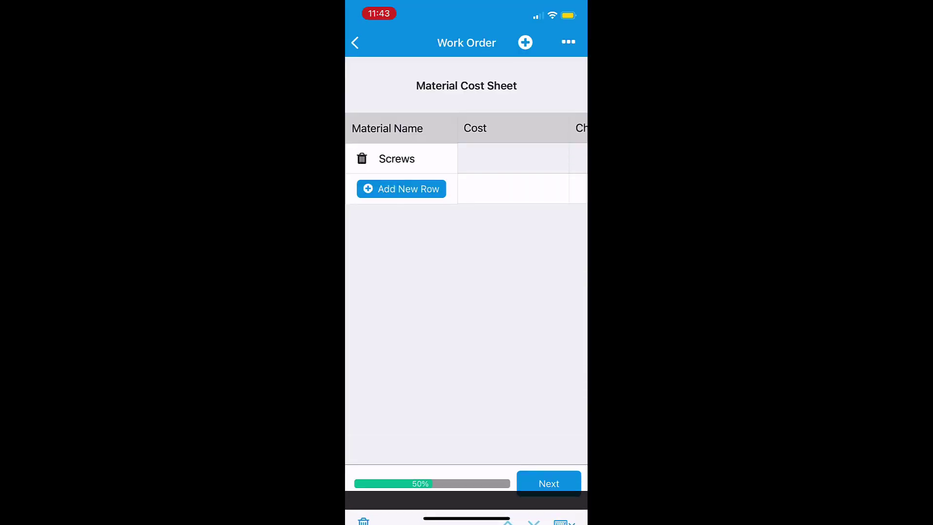
pyautogui.click(397, 158)
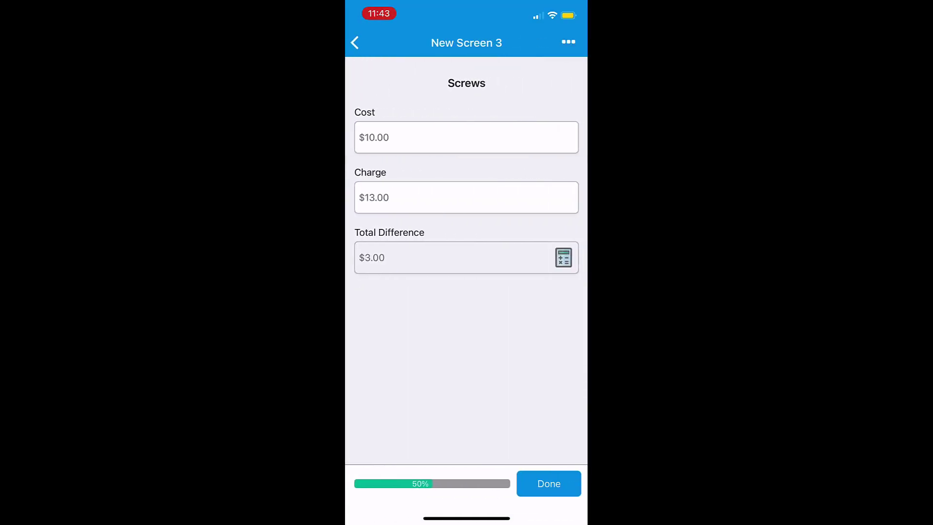
pyautogui.click(549, 484)
pyautogui.click(549, 484)
# - Draw and confirm a signature on the Final Sign Off screen
pyautogui.click(467, 137)
pyautogui.moveTo(463, 291); pyautogui.dragTo(473, 381)
pyautogui.moveTo(466, 340); pyautogui.dragTo(483, 127)
pyautogui.click(549, 210)
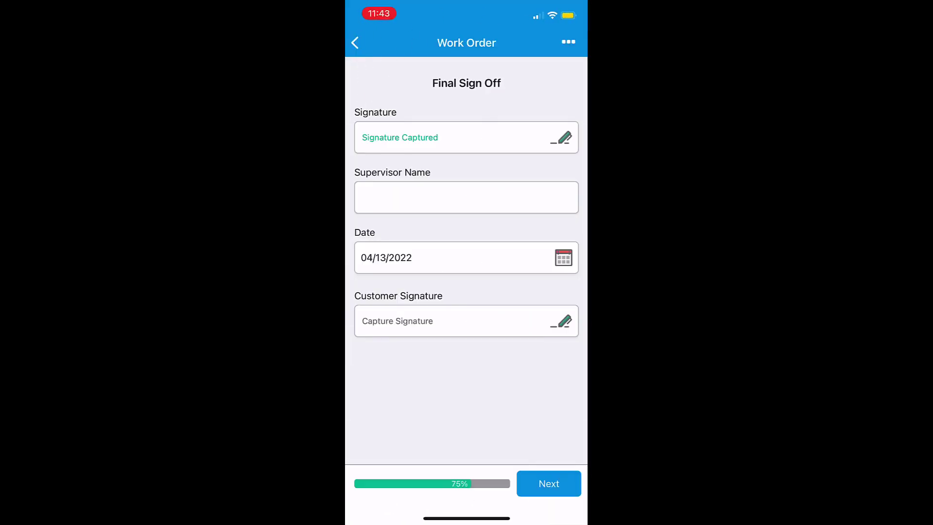
pyautogui.click(549, 483)
# - Review the submission without email recipients, enable Show PDF after sync, and submit
pyautogui.click(393, 116)
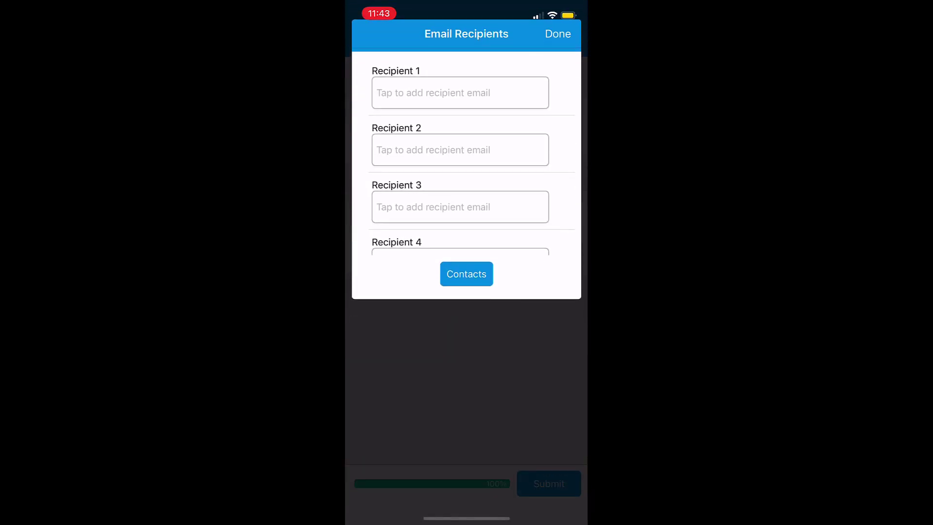
pyautogui.click(558, 33)
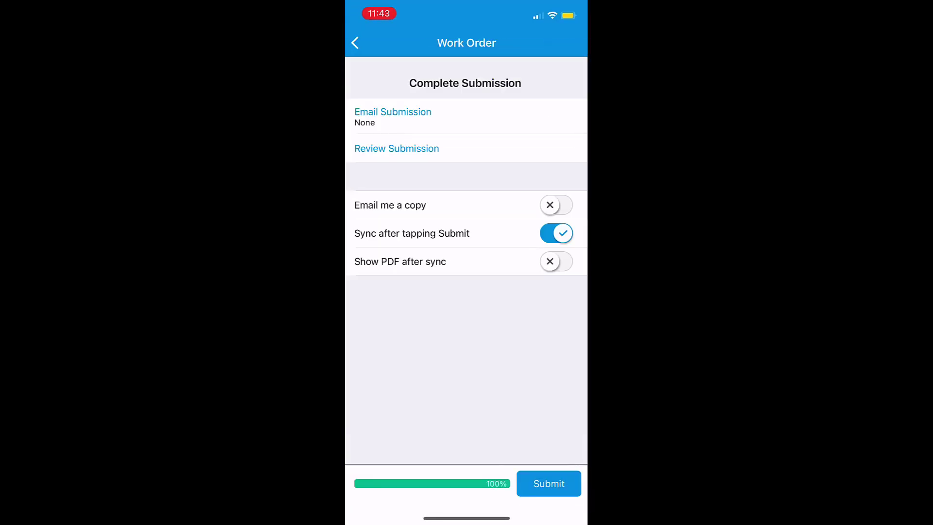
pyautogui.click(394, 148)
pyautogui.click(362, 54)
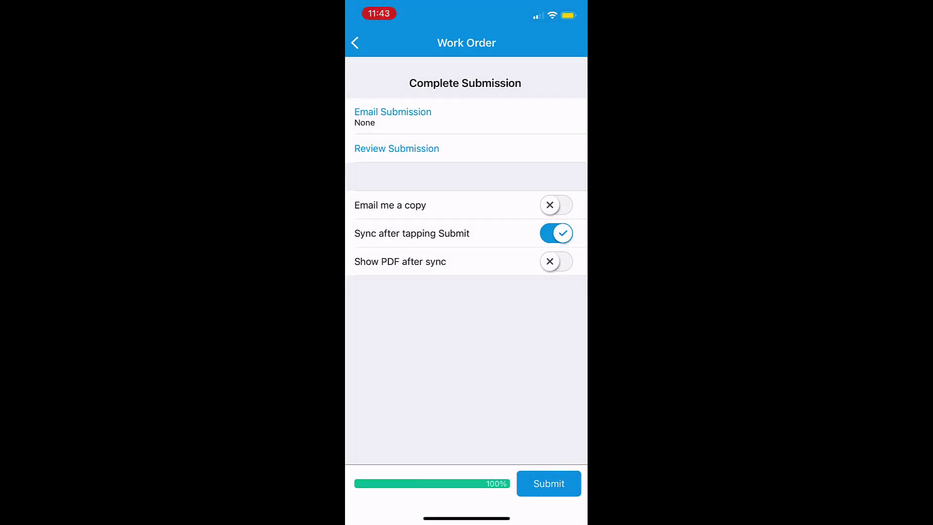
pyautogui.click(557, 262)
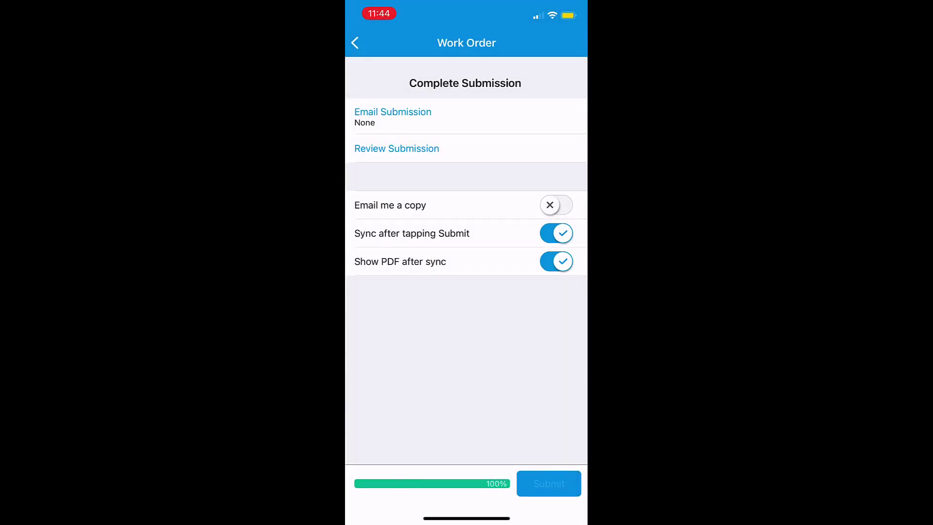
pyautogui.click(549, 484)
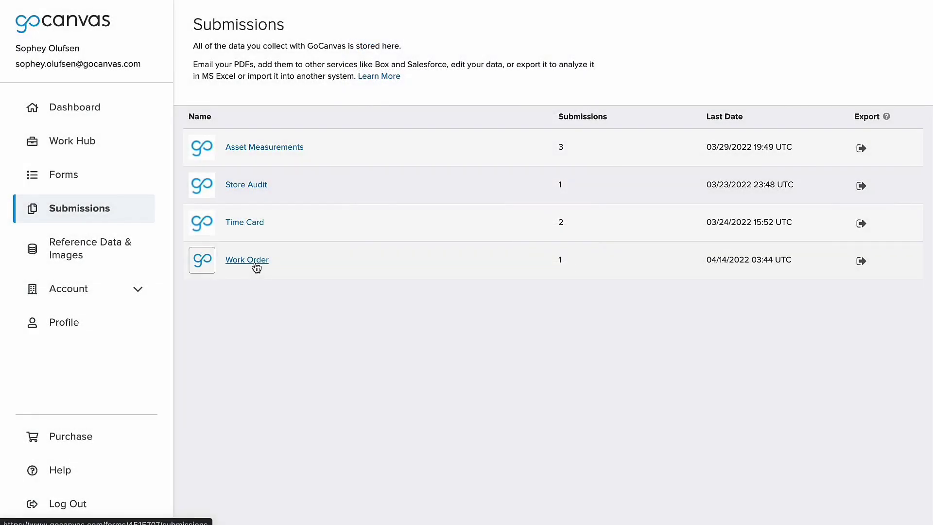
# - Open the Work Order entry in web Submissions to see its 04/14/2022 version 1 submission
pyautogui.click(256, 263)
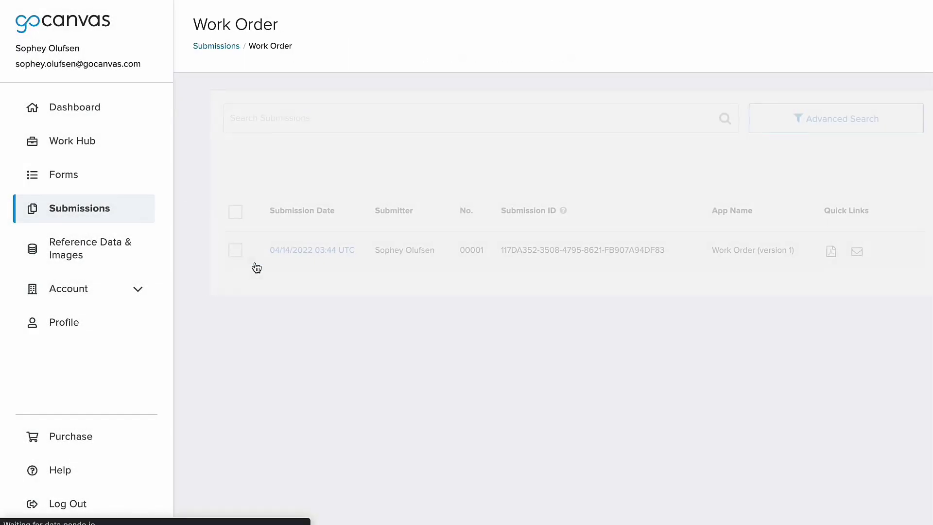